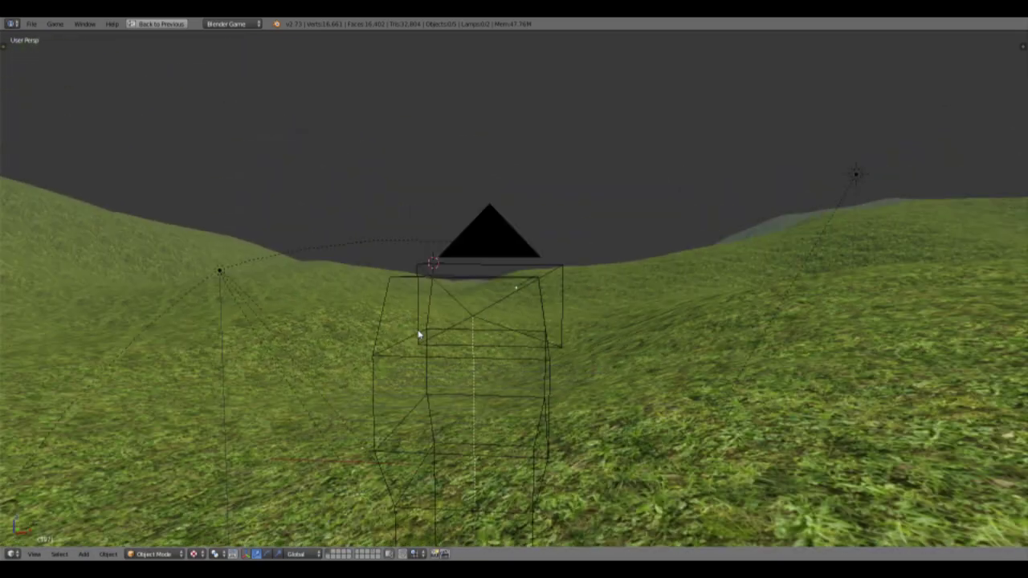
# Run the game to preview the grass landscape, and stop it.
pyautogui.press('p')
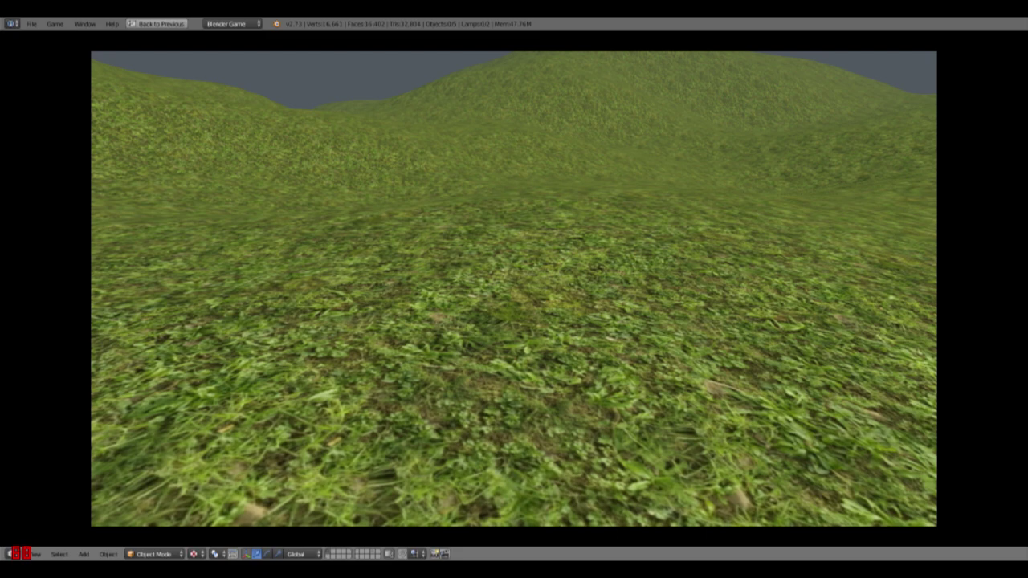
pyautogui.press('Escape')
pyautogui.press('KP_0')
pyautogui.scroll(-3, 508, 355)
# Add a cube mesh to the landscape scene and centre the view on it.
pyautogui.rightClick(508, 355)
pyautogui.moveTo(509, 355); pyautogui.dragTo(474, 309, button='middle')
pyautogui.scroll(3, 441, 314)
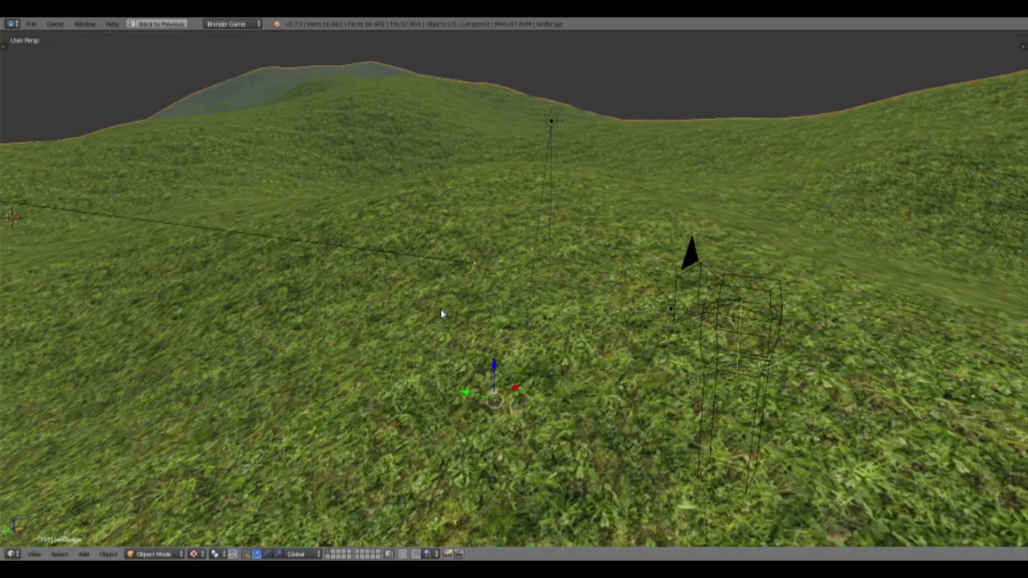
pyautogui.hotkey('shift', 'a')
pyautogui.hotkey('shift', 'a')
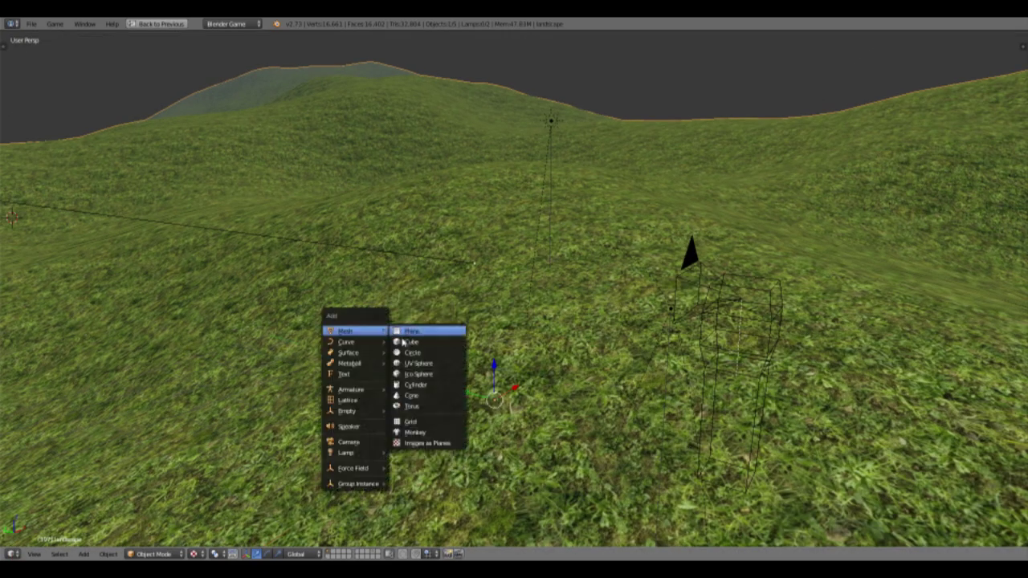
pyautogui.click(411, 342)
pyautogui.scroll(-3, 411, 342)
pyautogui.press('KP_Decimal')
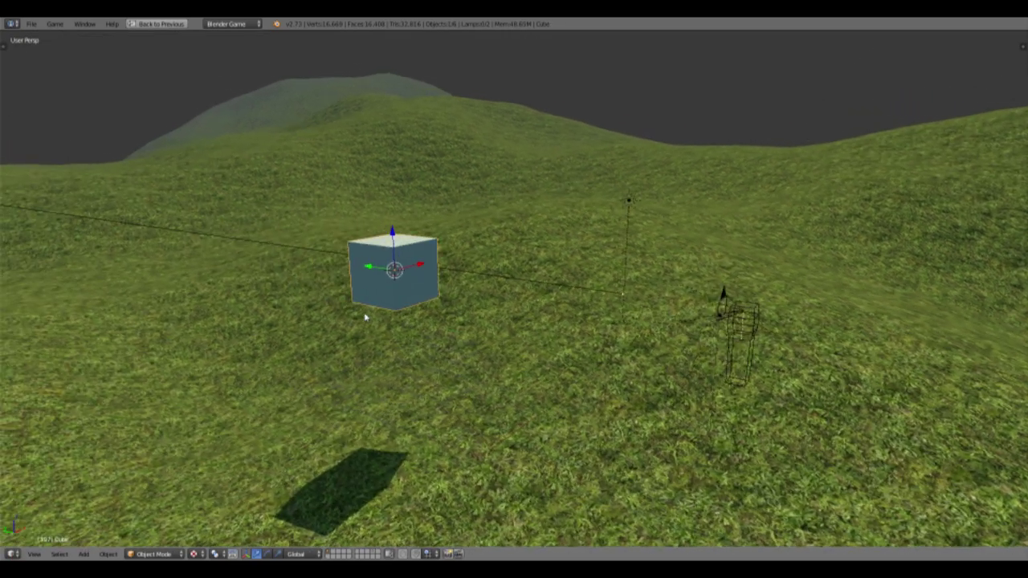
# Restore the full Game Logic layout and rename the cube to "cross".
pyautogui.hotkey('ctrl', 'Up')
pyautogui.scroll(-5, 646, 281)
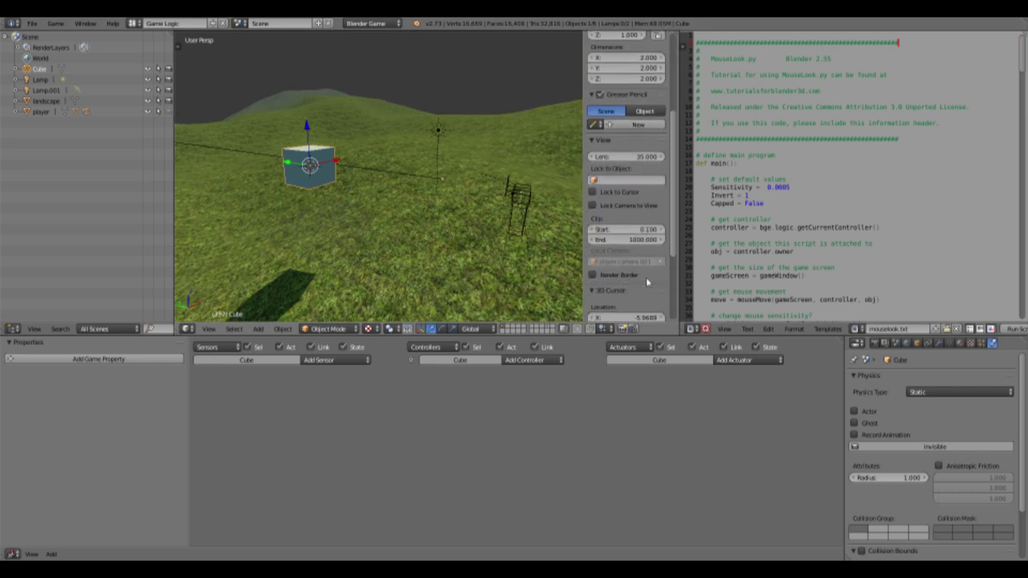
pyautogui.scroll(-5, 646, 281)
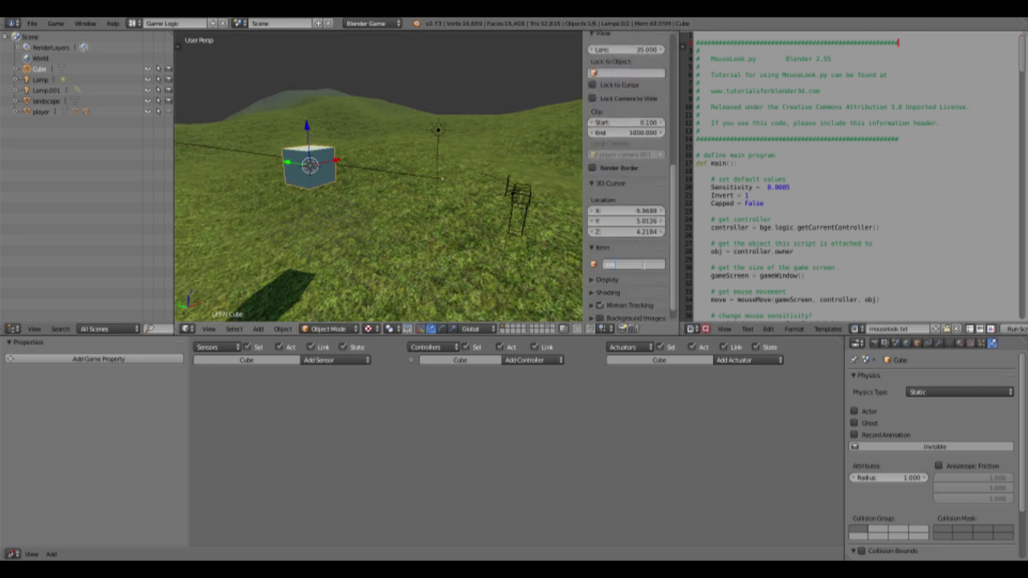
pyautogui.write('cross')
pyautogui.press('Return')
pyautogui.press('n')
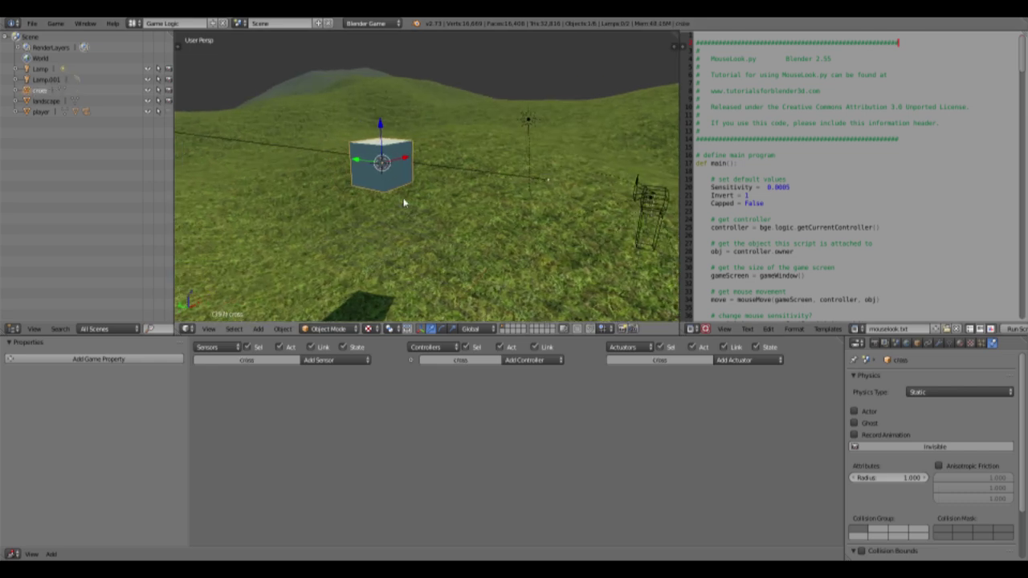
# Write a new script, mouse3d.py, that sets the 'cross' object's position to over.hitPosition when the 'over' and 'move' sensors are both positive.
pyautogui.keyDown('shift'); pyautogui.moveTo(411, 205); pyautogui.dragTo(367, 233, button='middle'); pyautogui.keyUp('shift')
pyautogui.scroll(2, 377, 204)
pyautogui.scroll(2, 367, 233)
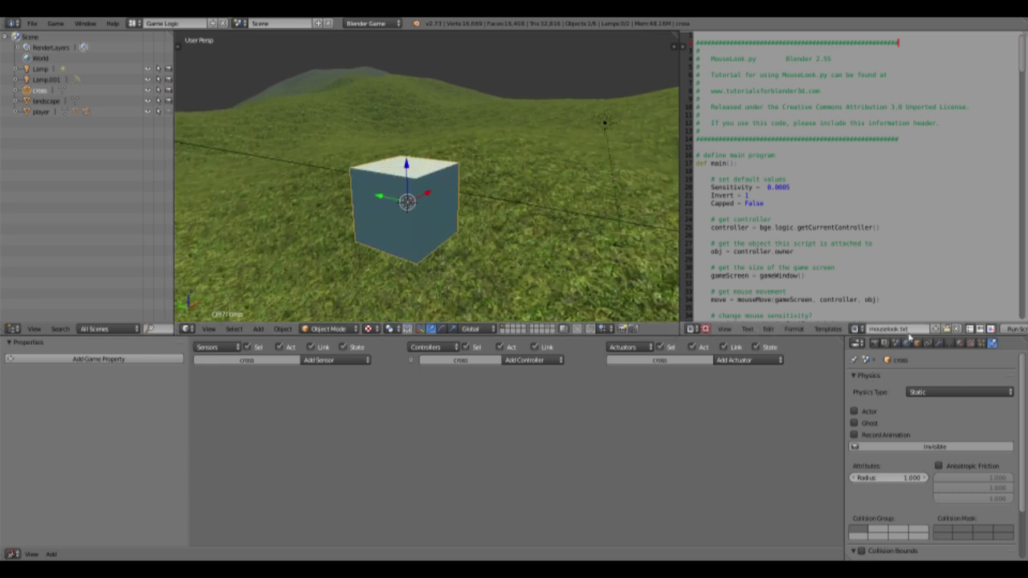
pyautogui.click(934, 329)
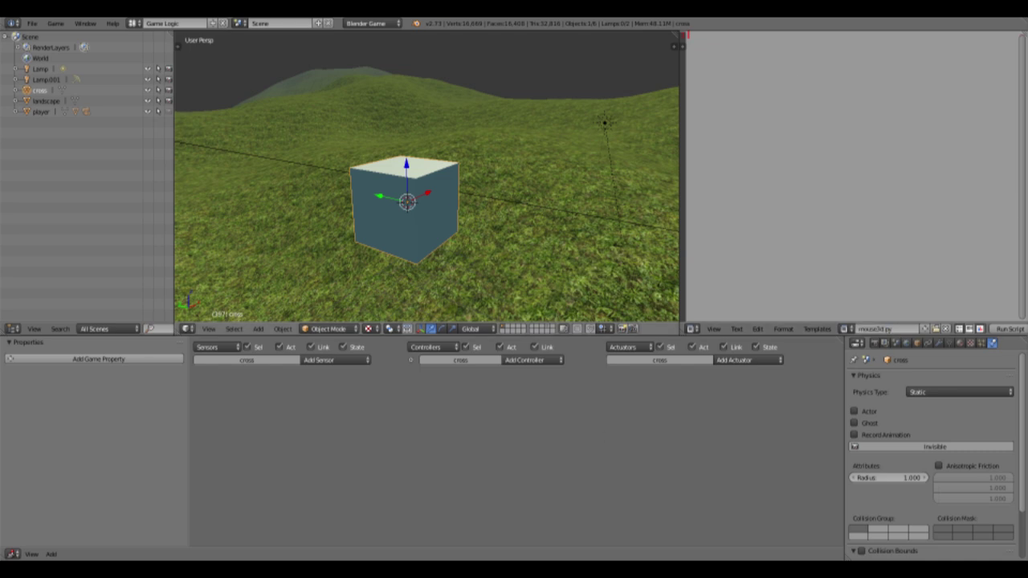
pyautogui.write("import bge  over = bge.logic.getCurrentController().sensors['over'] move = bge.logic.getCurrentController().sensors['move']  if over.positive and move.positive:     bge.logic.getCurrentScene().objects['cross'].position = over.hitPosition")
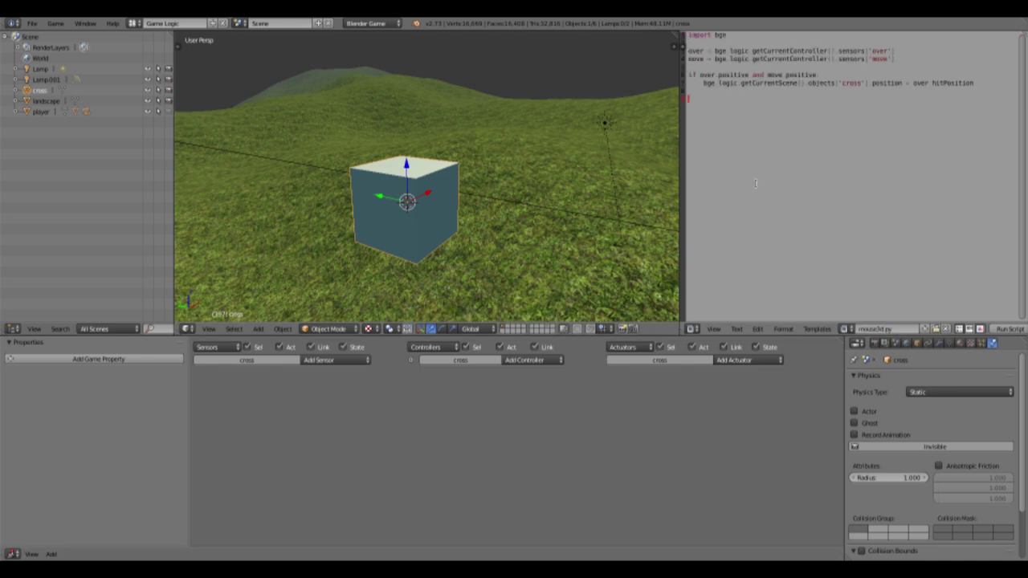
# Add two Mouse sensors to the landscape object.
pyautogui.moveTo(378, 211); pyautogui.dragTo(296, 226, button='middle')
pyautogui.scroll(-5, 321, 229)
pyautogui.moveTo(369, 236); pyautogui.dragTo(454, 233, button='middle')
pyautogui.rightClick(453, 232)
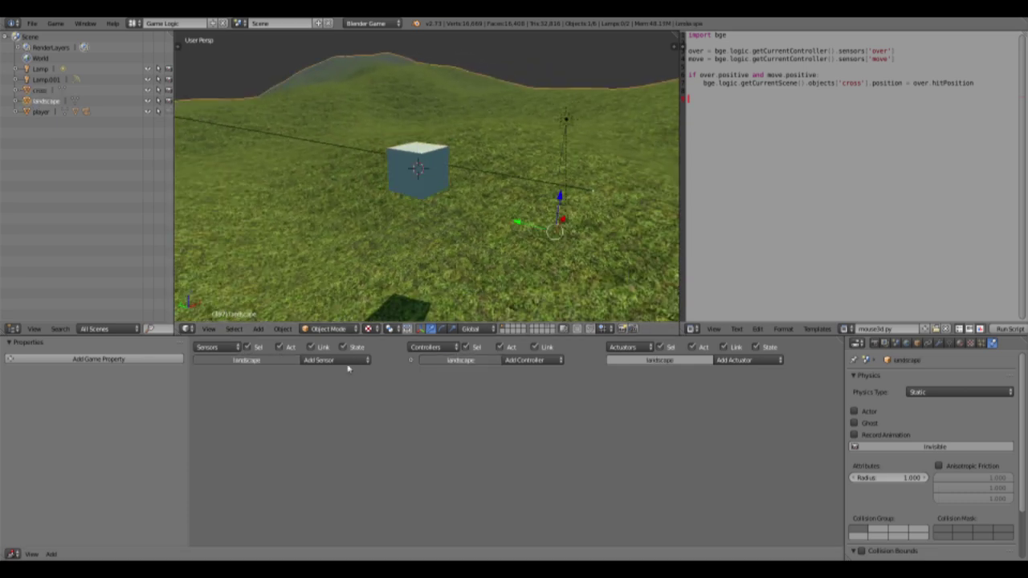
pyautogui.click(347, 359)
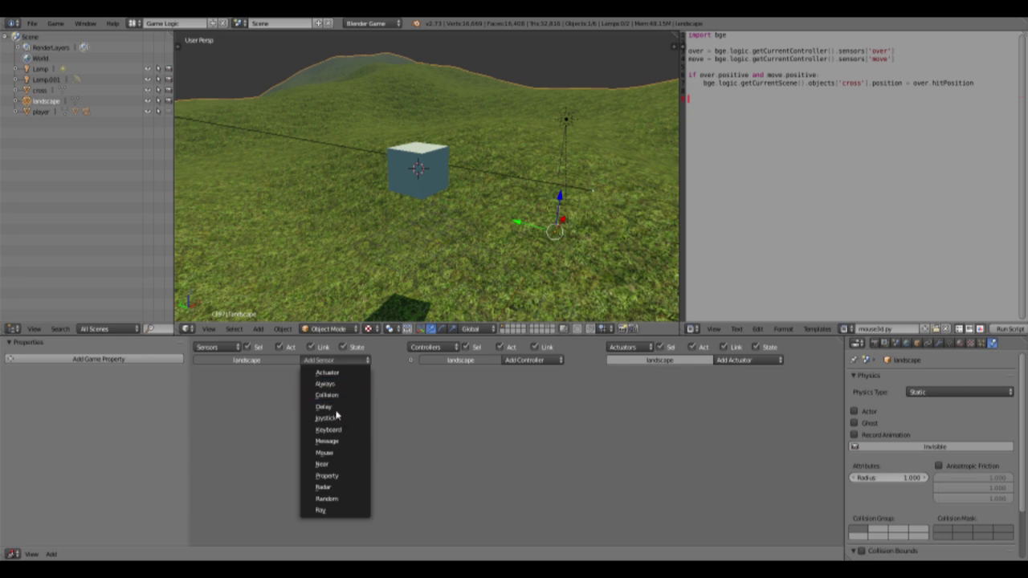
pyautogui.click(337, 453)
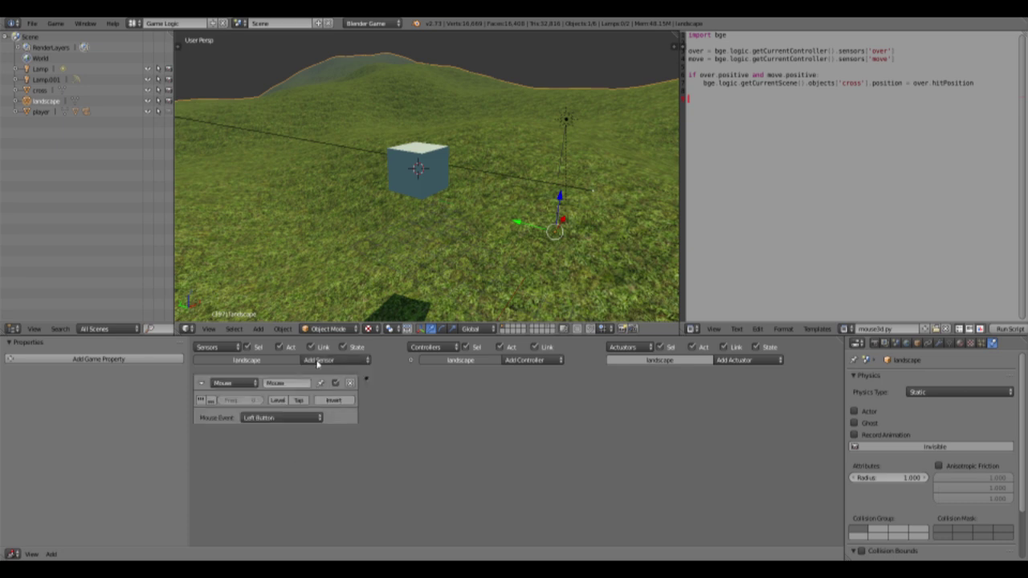
pyautogui.click(318, 363)
pyautogui.click(337, 458)
# Set the landscape's first sensor to Mouse Over Any filtered by property "ground", and add a game property named "ground".
pyautogui.click(281, 417)
pyautogui.click(270, 325)
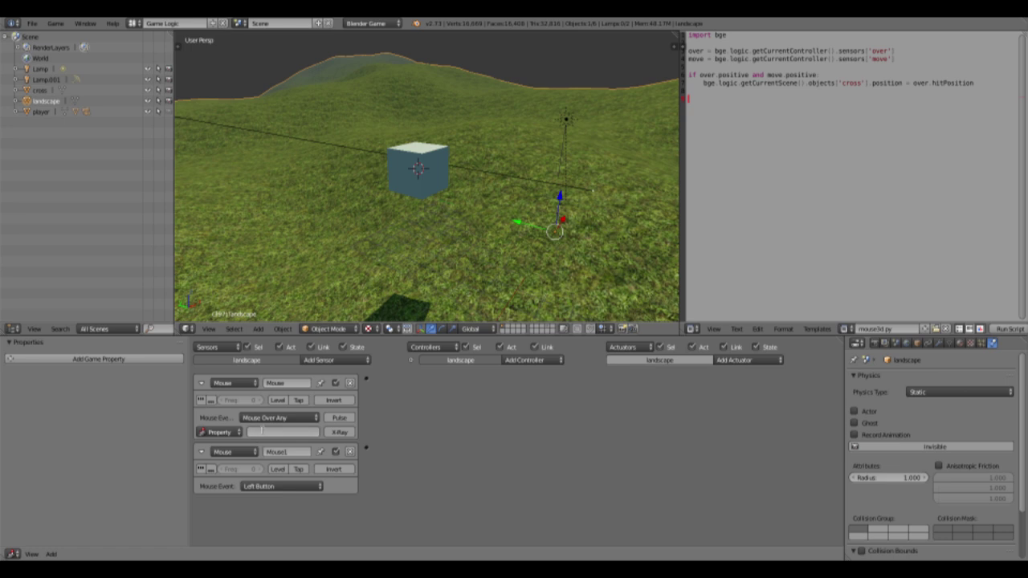
pyautogui.click(126, 360)
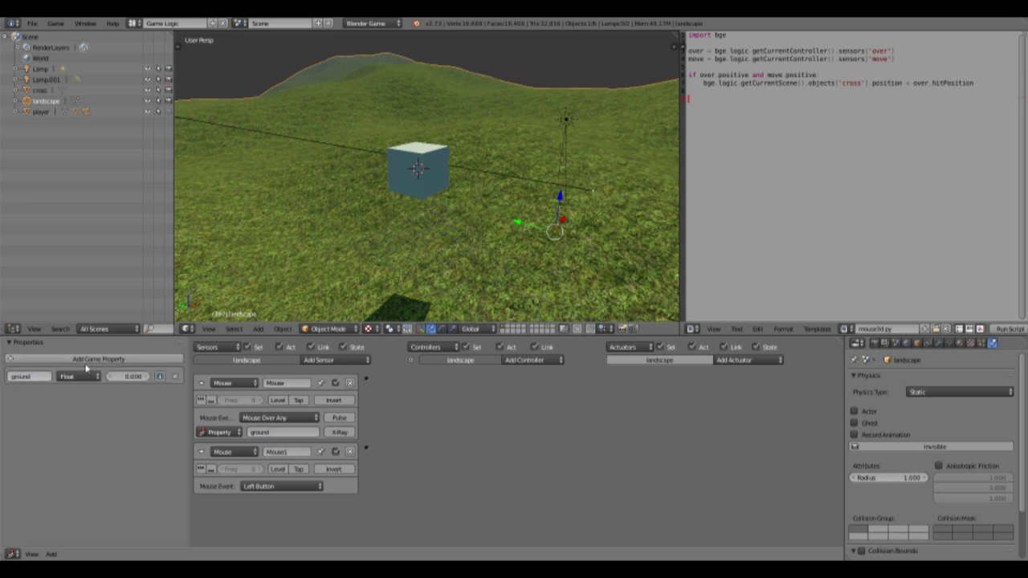
# Set the second Mouse sensor's event to Movement and name the two sensors "over" and "move".
pyautogui.click(268, 487)
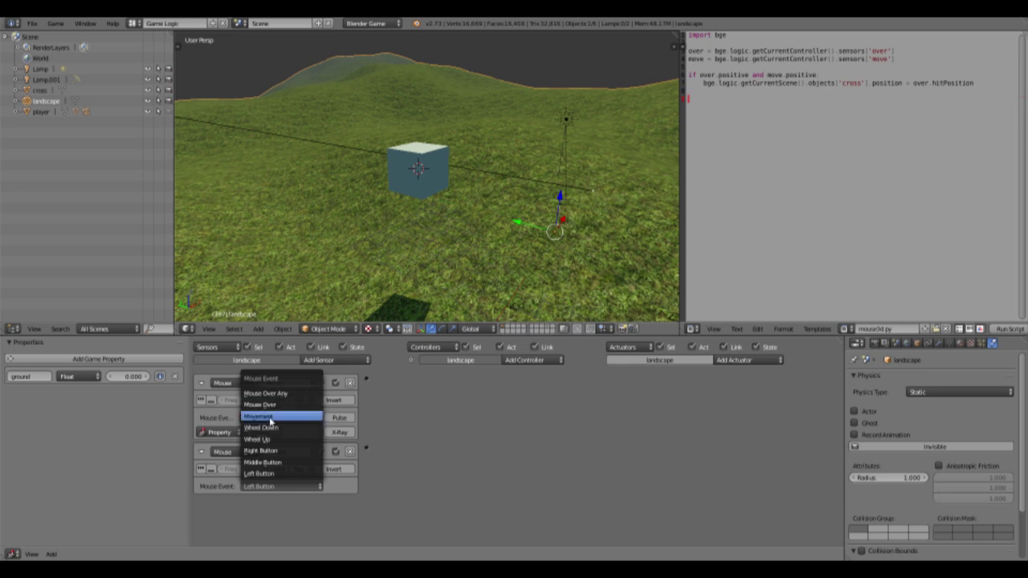
pyautogui.click(271, 416)
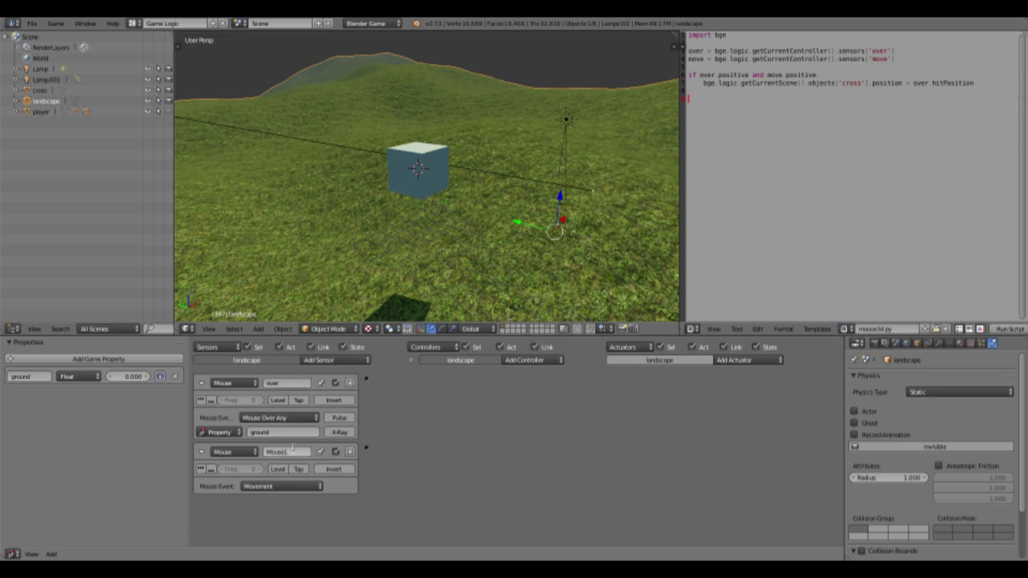
pyautogui.press('Return')
# Add a Python controller running mouse3d.py, link both mouse sensors to it, and collapse the logic bricks.
pyautogui.click(546, 362)
pyautogui.click(530, 456)
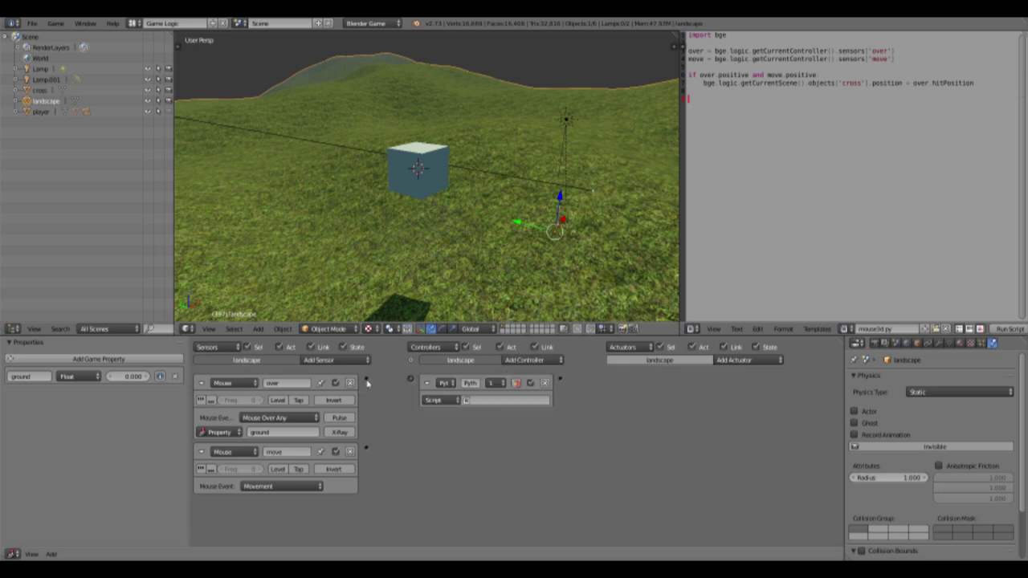
pyautogui.moveTo(376, 445); pyautogui.dragTo(368, 447)
pyautogui.click(474, 400)
pyautogui.click(487, 413)
pyautogui.click(426, 383)
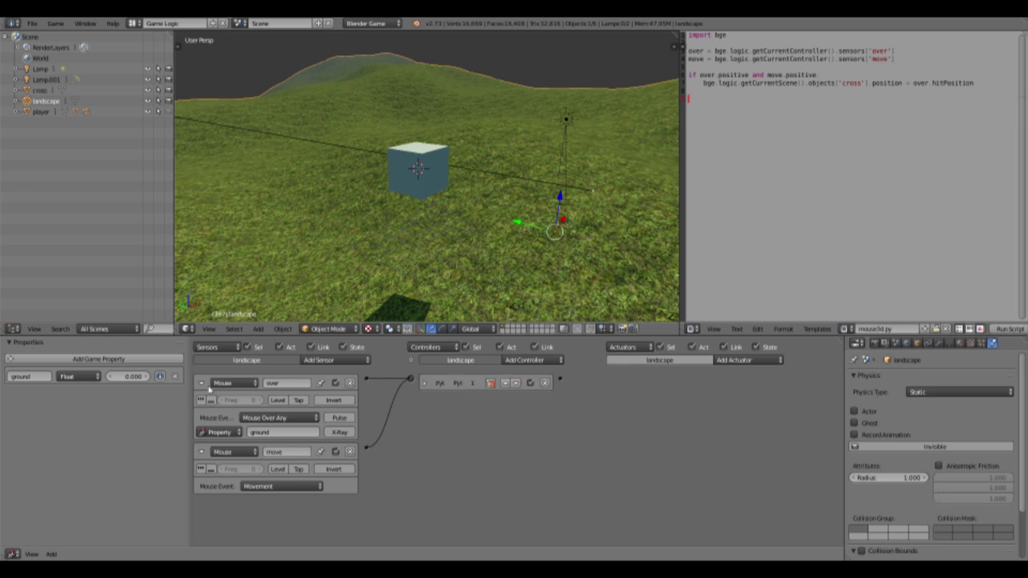
pyautogui.click(201, 384)
pyautogui.click(200, 401)
# Set the cross cube's physics type to Sensor and enable Detect Actors.
pyautogui.rightClick(416, 173)
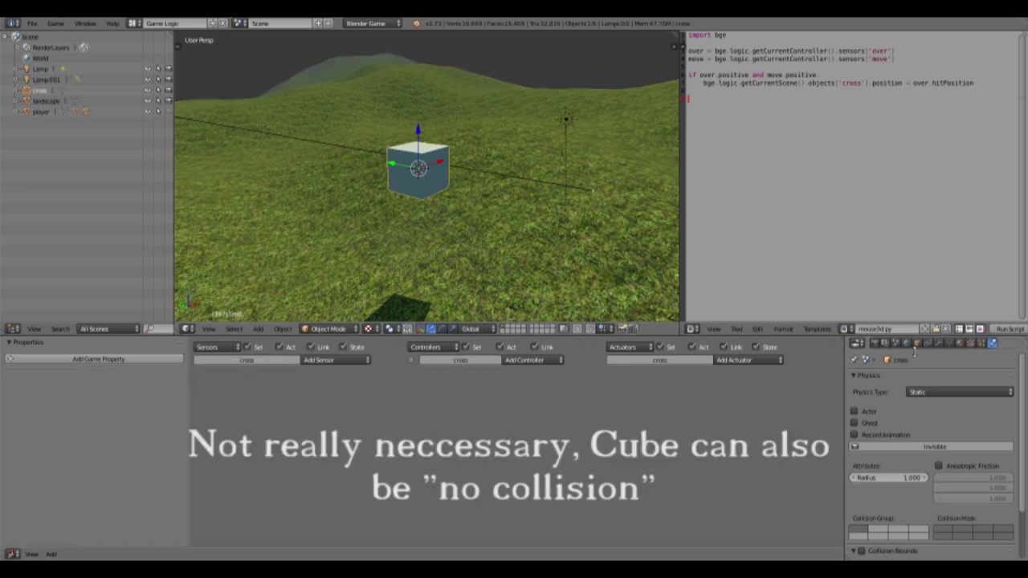
pyautogui.click(945, 394)
pyautogui.click(941, 306)
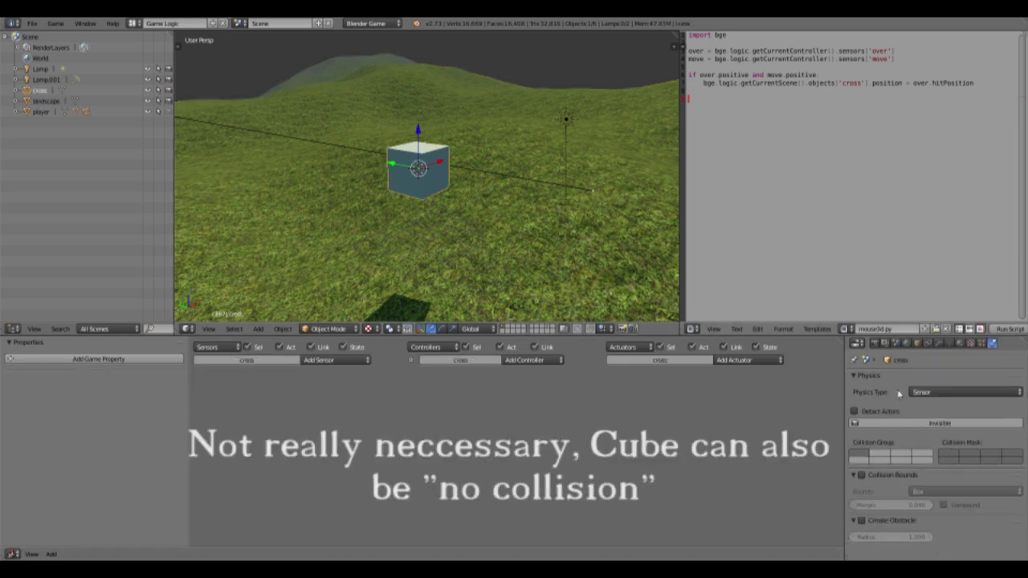
pyautogui.click(884, 412)
# Run the game to check how the cross cube follows the mouse over the ground, and stop it.
pyautogui.moveTo(662, 248); pyautogui.dragTo(554, 211, button='middle')
pyautogui.press('p')
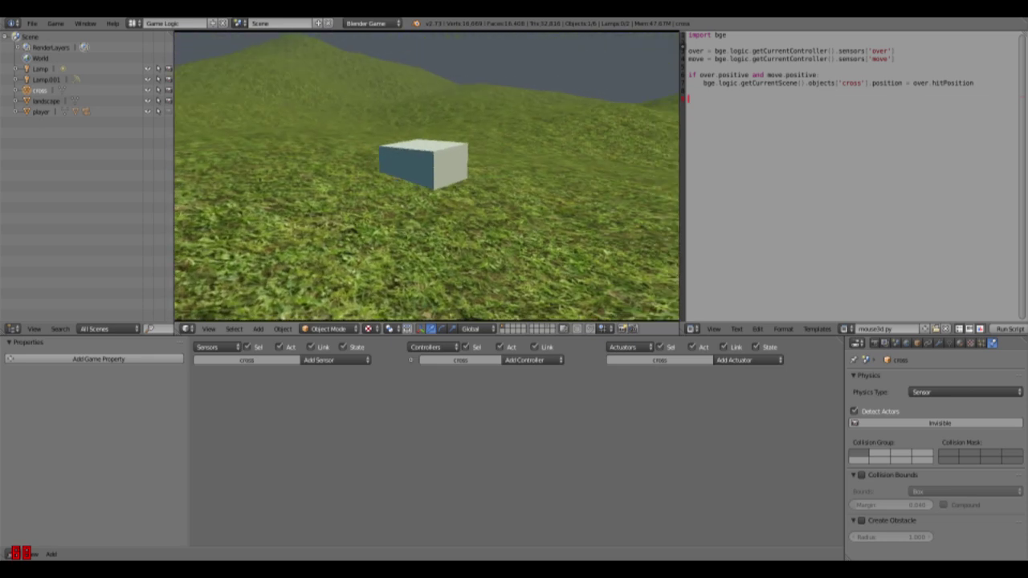
pyautogui.press('Escape')
# Move the cross cube's mesh up 1 unit along Z relative to its origin and test it in the game.
pyautogui.press('Tab')
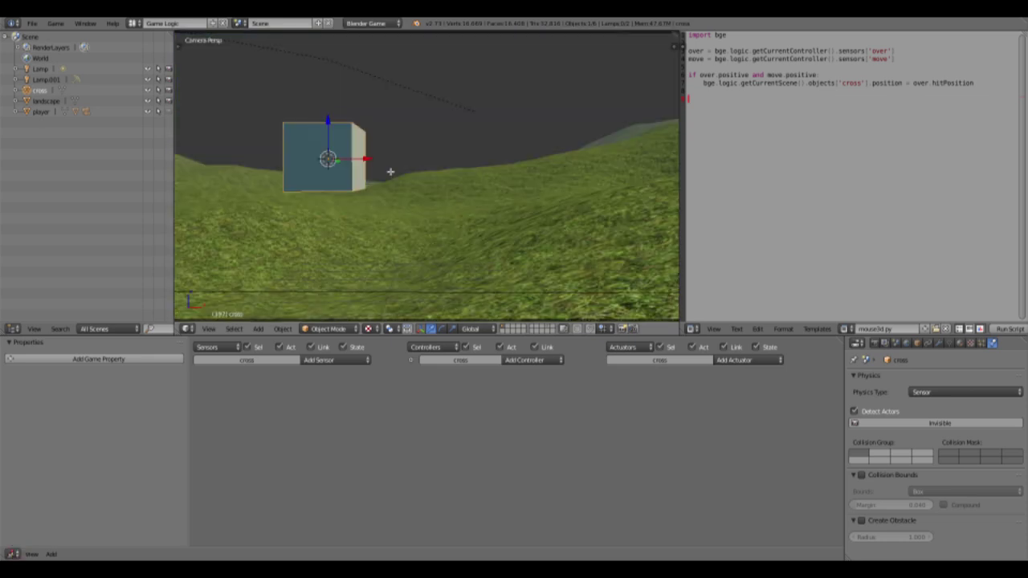
pyautogui.write('gz1')
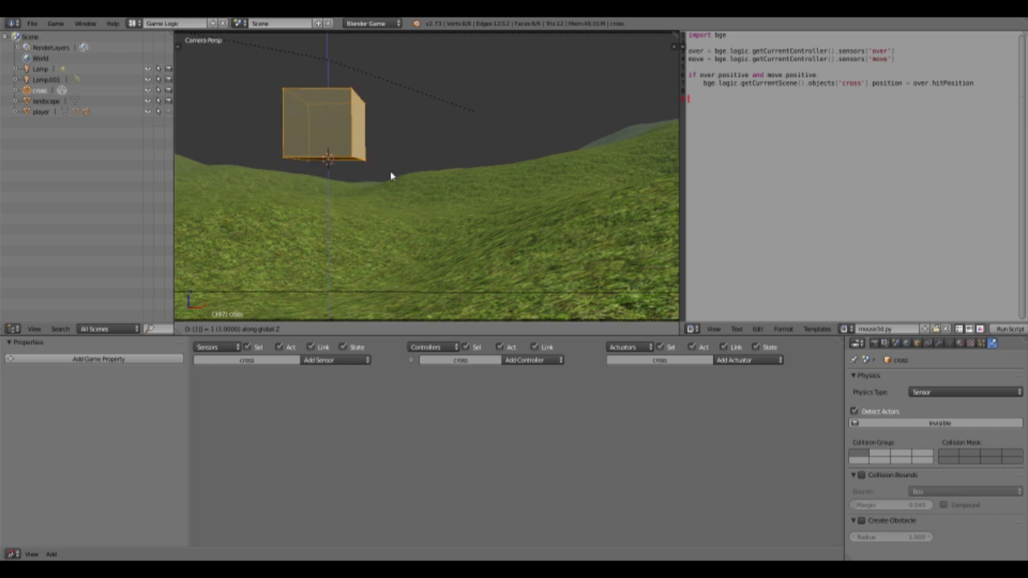
pyautogui.press('Return')
pyautogui.press('p')
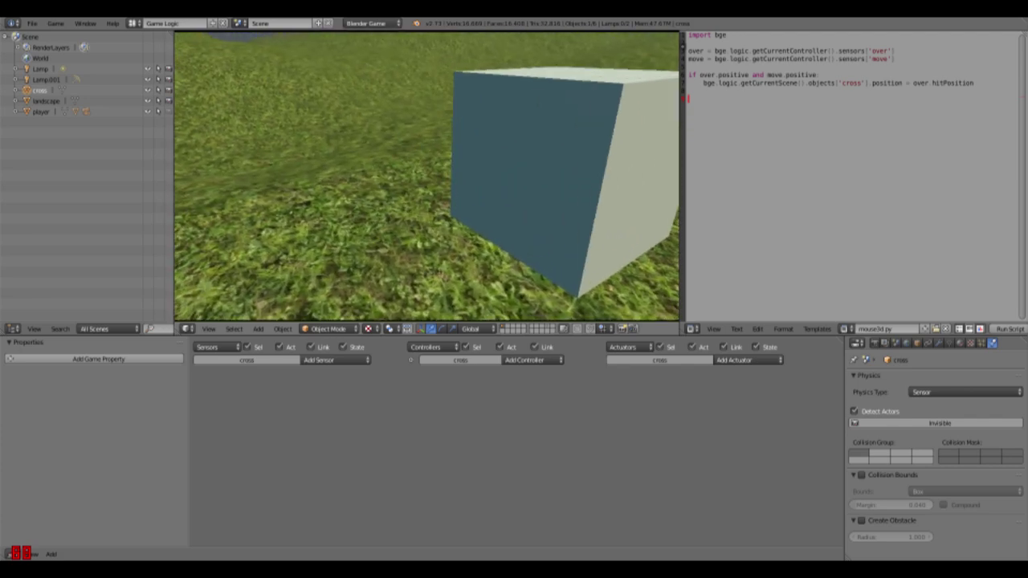
pyautogui.press('Escape')
# Scale the cross cube down to a small marker.
pyautogui.moveTo(316, 152); pyautogui.dragTo(560, 193, button='middle')
pyautogui.press('Tab')
pyautogui.press('s')
pyautogui.rightClick(485, 204)
pyautogui.press('Tab')
pyautogui.press('s')
pyautogui.click(463, 235)
# Run the game from the camera view to test the smaller cross cube, and stop it.
pyautogui.press('KP_0')
pyautogui.press('p')
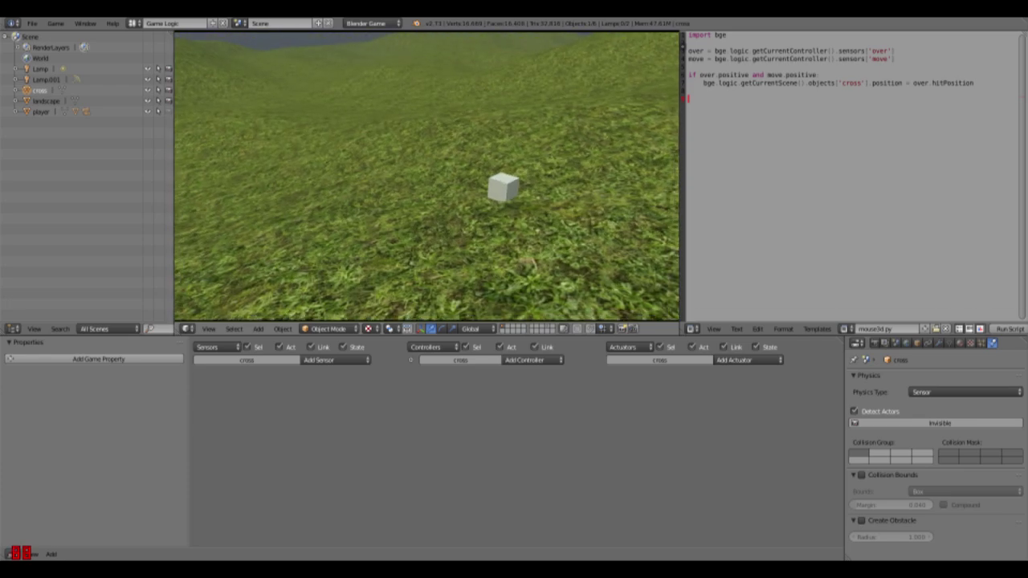
pyautogui.press('Escape')
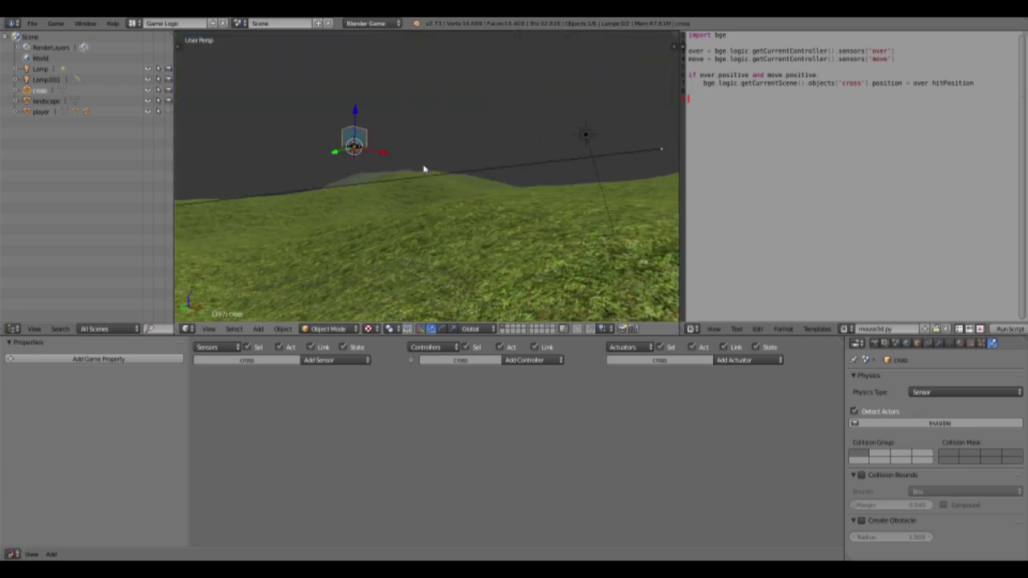
# Add a second cube and move it to one side of the cross cube.
pyautogui.moveTo(422, 167)
pyautogui.mouseDown(button='middle')
pyautogui.moveTo(511, 222)
pyautogui.moveTo(470, 195)
pyautogui.moveTo(434, 191)
pyautogui.moveTo(396, 149)
pyautogui.moveTo(405, 248)
pyautogui.moveTo(439, 204)
pyautogui.moveTo(402, 157)
pyautogui.moveTo(429, 177)
pyautogui.mouseUp(button='middle')
pyautogui.hotkey('shift', 'a')
pyautogui.click(461, 247)
pyautogui.moveTo(423, 151); pyautogui.dragTo(302, 184)
pyautogui.keyDown('shift'); pyautogui.moveTo(305, 185); pyautogui.dragTo(447, 172, button='middle'); pyautogui.keyUp('shift')
# Scale the new cube's mesh narrower with Z locked and stretch it along Y into a long beam.
pyautogui.press('s')
pyautogui.hotkey('shift', 'z')
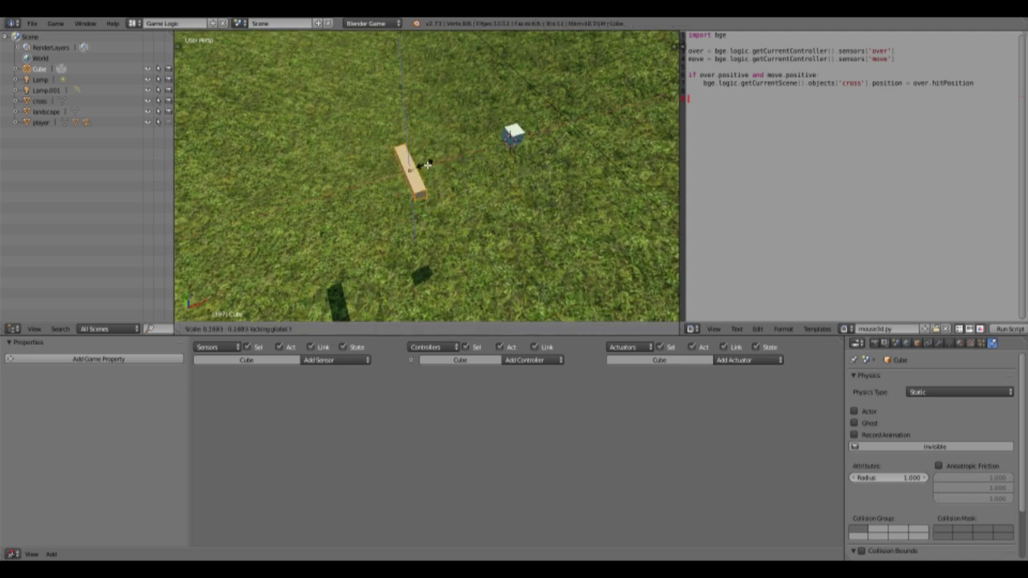
pyautogui.click(429, 165)
pyautogui.press('s')
pyautogui.press('y')
pyautogui.click(500, 187)
# Duplicate the beam in the orthographic top view and place the copy parallel to it, towards the cross cube.
pyautogui.press('KP_7')
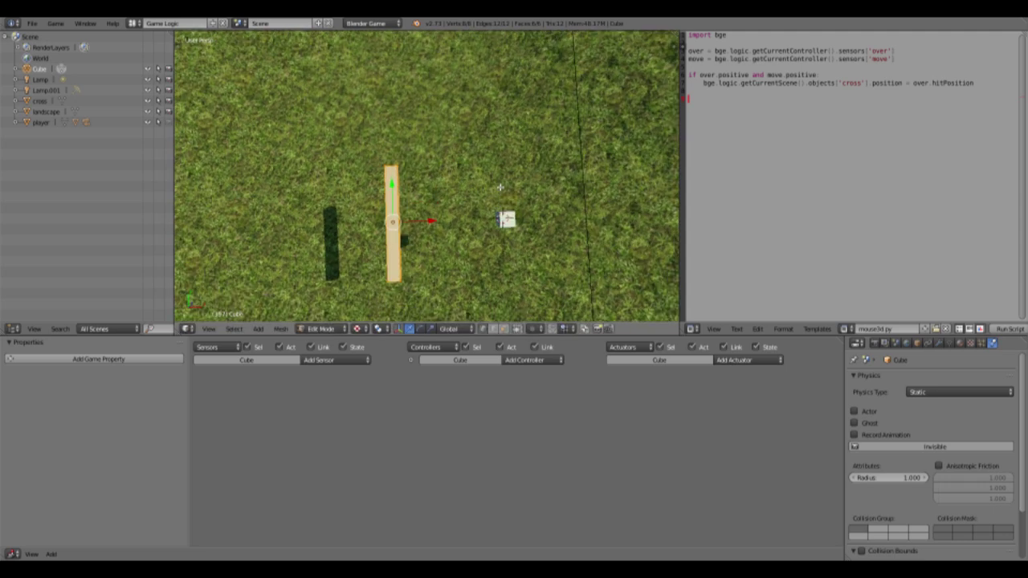
pyautogui.press('KP_5')
pyautogui.hotkey('shift', 'd')
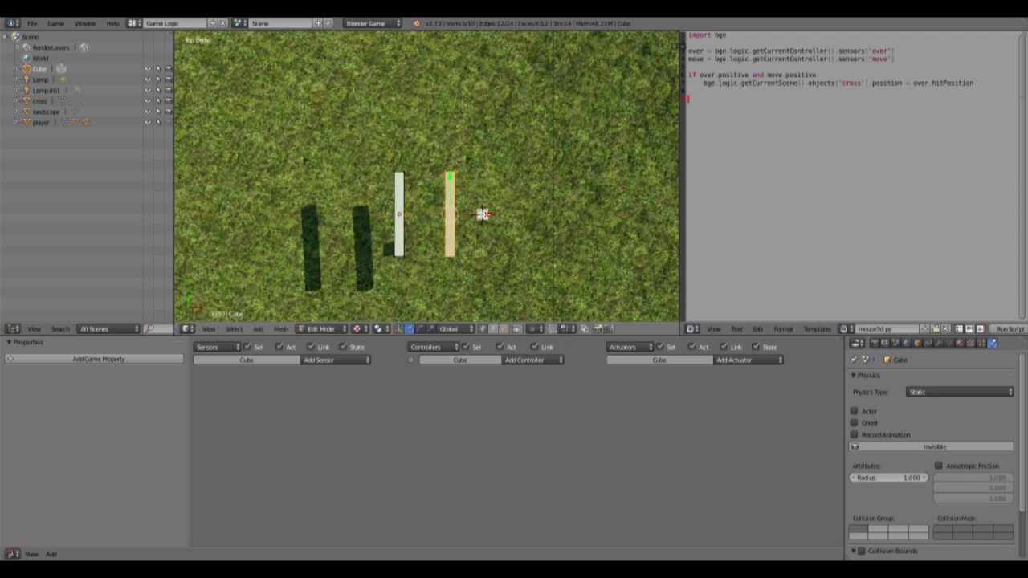
pyautogui.click(492, 221)
# Duplicate the beam, rotate the copy 90°, shorten it along X, and fit it across the far ends of both beams.
pyautogui.scroll(2, 492, 221)
pyautogui.write('r')
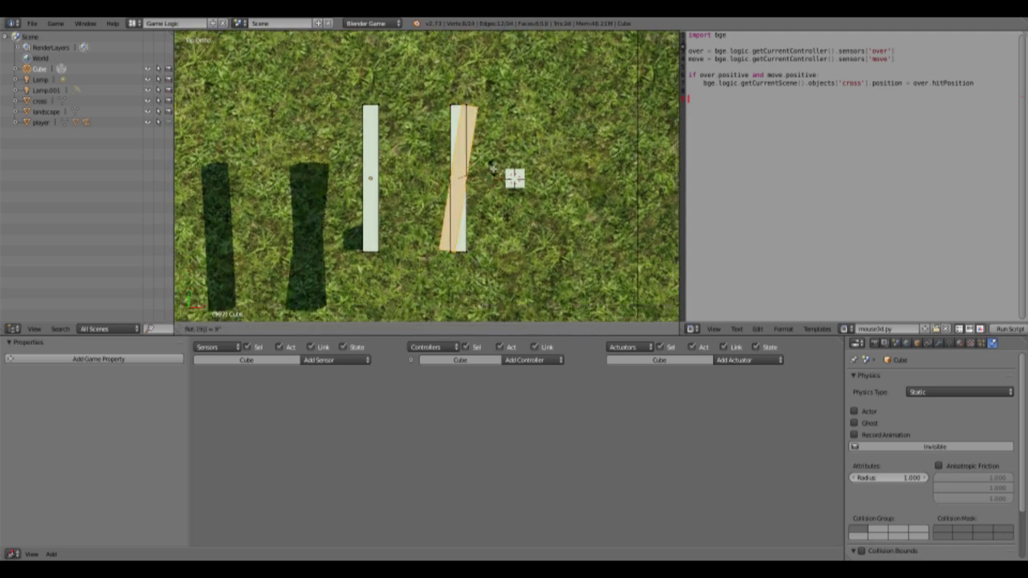
pyautogui.write('0')
pyautogui.press('Return')
pyautogui.press('g')
pyautogui.click(514, 113)
pyautogui.press('s')
pyautogui.press('x')
pyautogui.click(491, 111)
pyautogui.press('g')
pyautogui.click(489, 110)
# Duplicate the crossbar along Y to the opposite ends of the beams to close the frame.
pyautogui.hotkey('shift', 'd')
pyautogui.press('y')
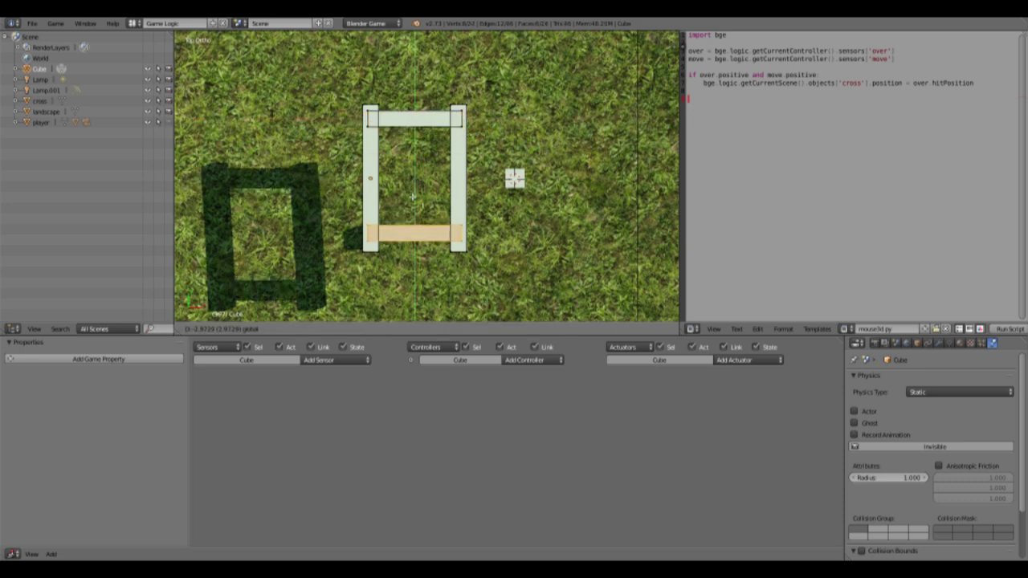
pyautogui.click(419, 196)
# Duplicate the crossbar in the wireframe front view, rotate the copy 90°, and place it upright under the frame's left end.
pyautogui.press('KP_1')
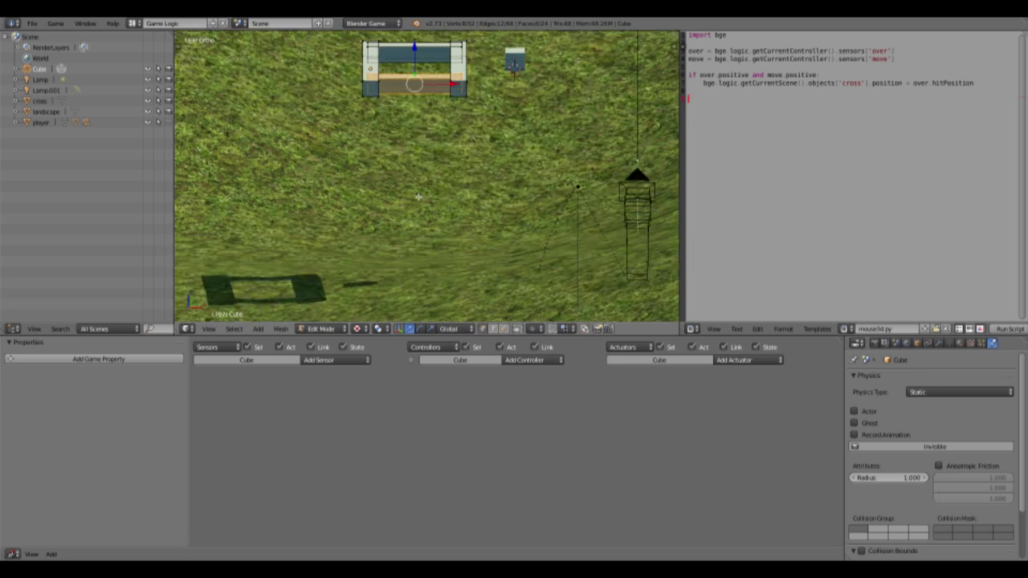
pyautogui.press('z')
pyautogui.keyDown('shift'); pyautogui.moveTo(390, 121); pyautogui.dragTo(394, 233, button='middle'); pyautogui.keyUp('shift')
pyautogui.scroll(3, 420, 212)
pyautogui.hotkey('shift', 'd')
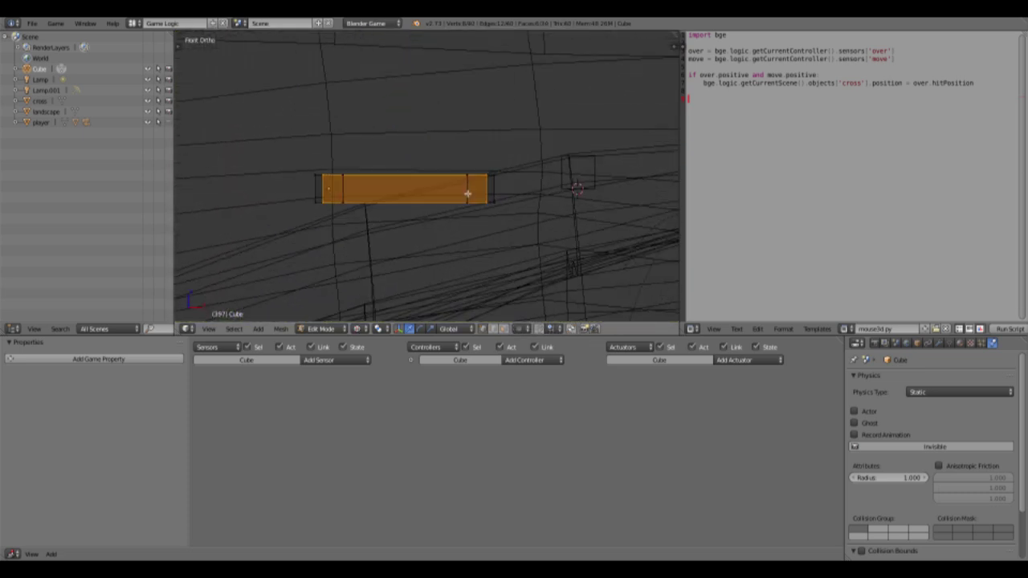
pyautogui.write('g90')
pyautogui.press('Return')
pyautogui.press('g')
pyautogui.click(407, 268)
# Shorten the upright leg along Z and raise it about 0.43 so its upper end meets the frame's left end.
pyautogui.keyDown('shift'); pyautogui.moveTo(411, 244); pyautogui.dragTo(401, 217, button='middle'); pyautogui.keyUp('shift')
pyautogui.press('s')
pyautogui.press('z')
pyautogui.click(372, 204)
pyautogui.press('g')
pyautogui.press('z')
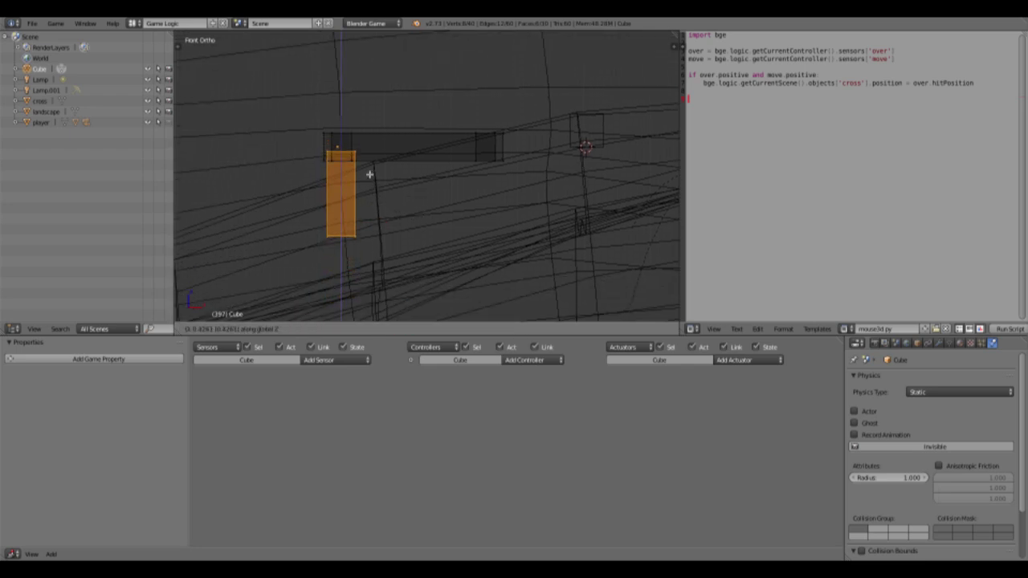
pyautogui.click(368, 175)
# Duplicate the leg about 2.13 along X under the opposite beam, and copy both legs about 3 along Y to the frame's other end.
pyautogui.hotkey('shift', 'd')
pyautogui.press('x')
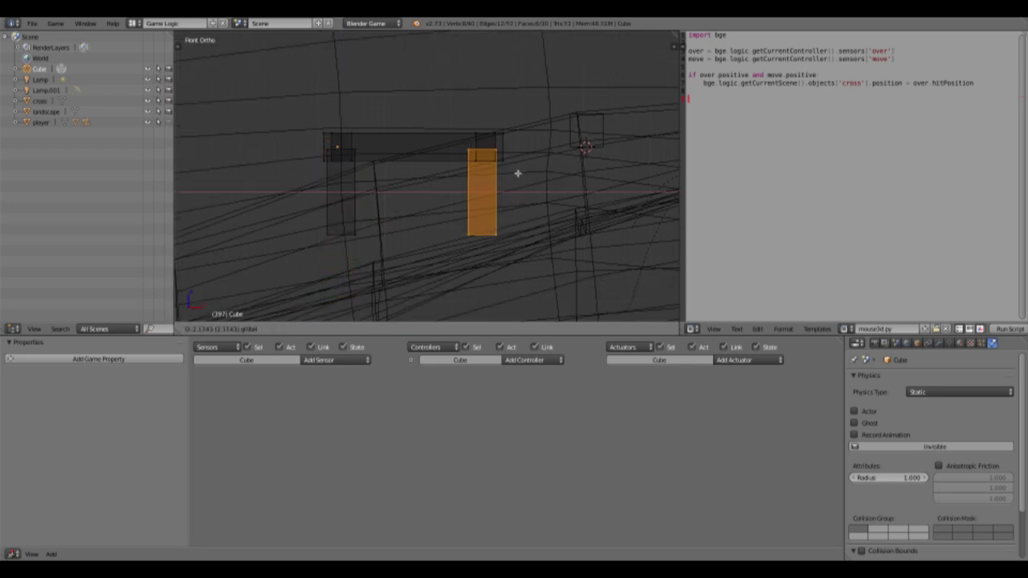
pyautogui.click(354, 230)
pyautogui.press('l')
pyautogui.press('KP_7')
pyautogui.hotkey('shift', 'd')
pyautogui.press('y')
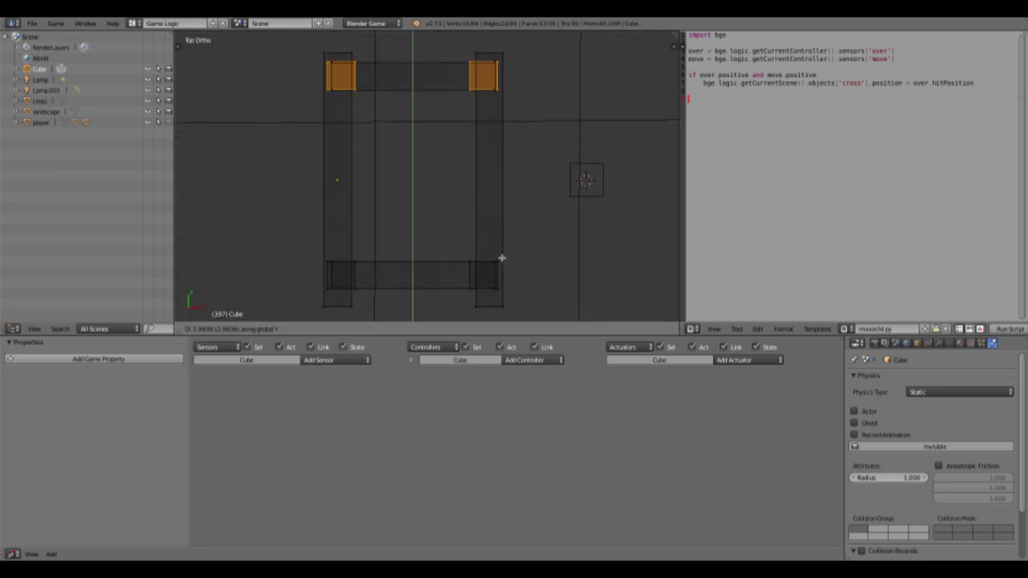
pyautogui.click(501, 262)
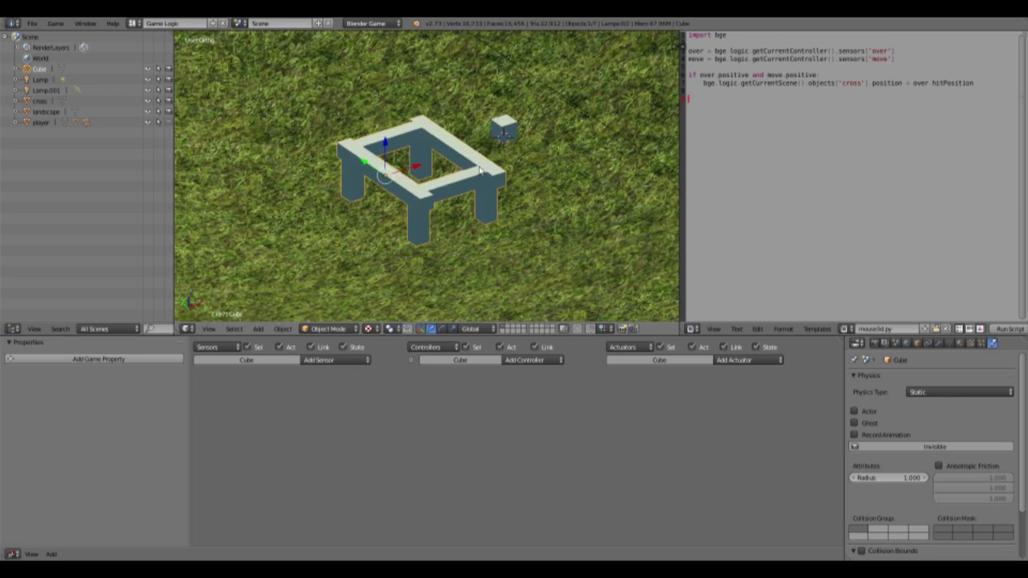
# Rename the finished frame object as bed.
pyautogui.press('n')
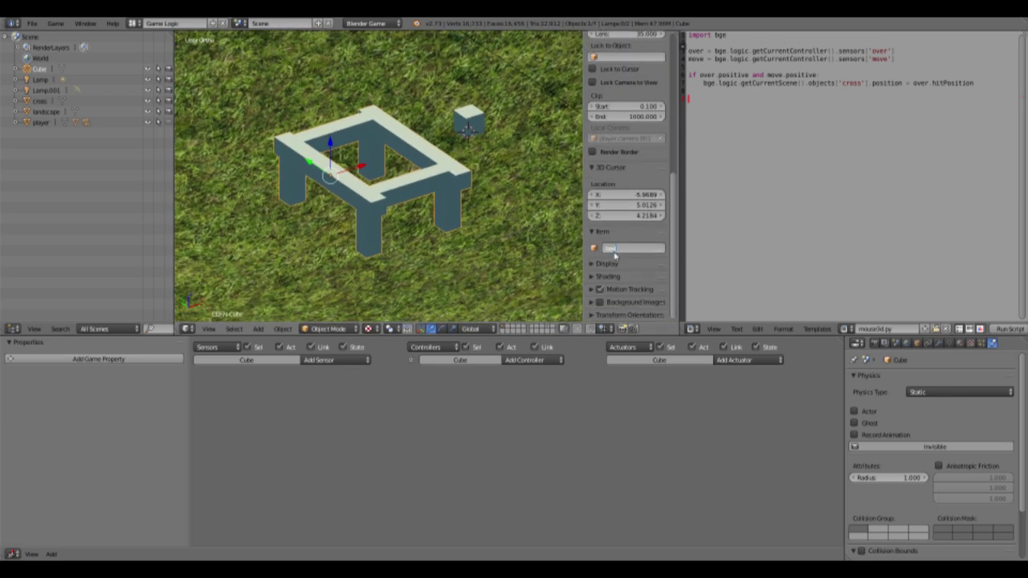
pyautogui.write('bed')
pyautogui.press('Return')
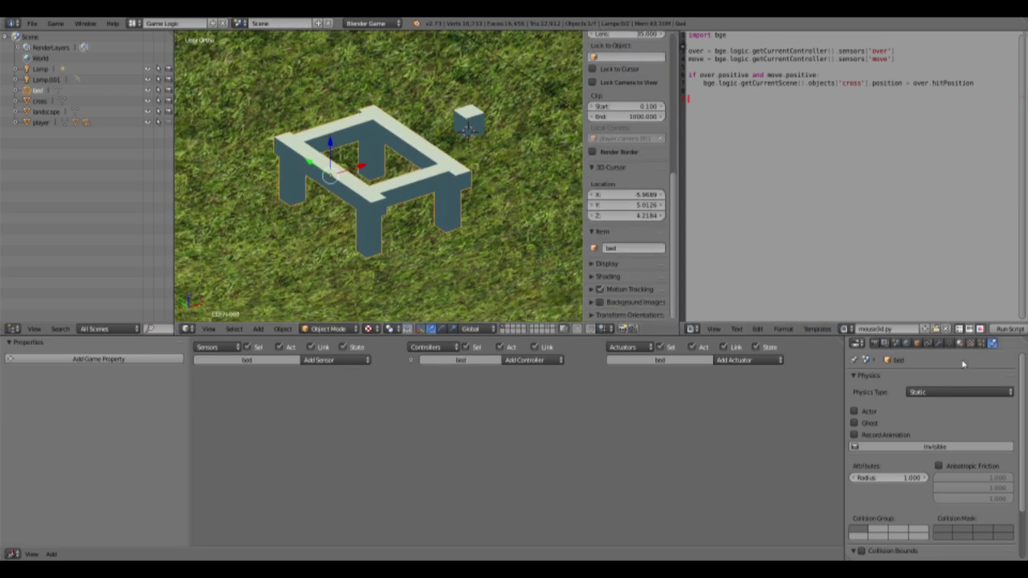
# Add a new material to the bed and set its diffuse colour to brown.
pyautogui.click(961, 343)
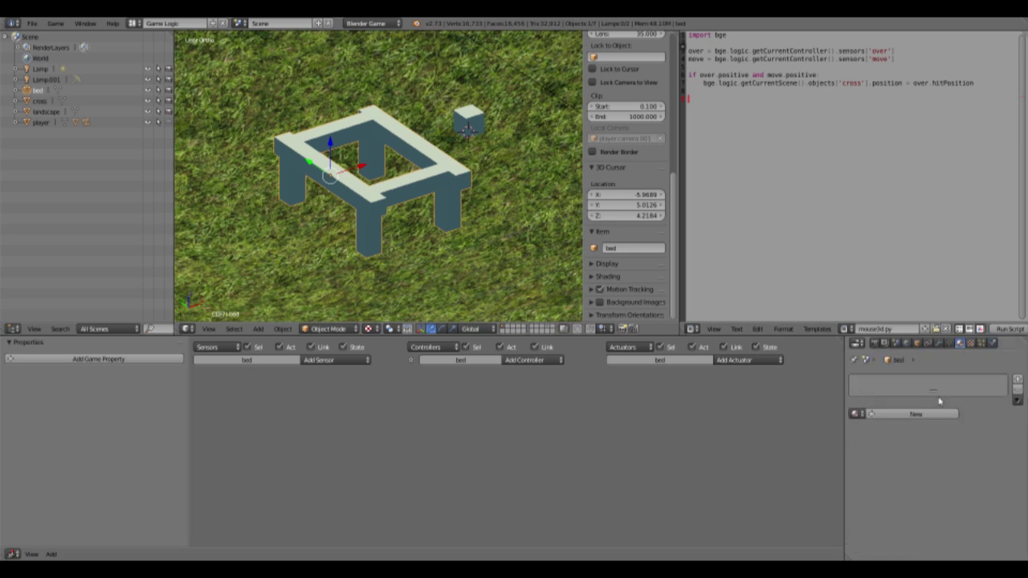
pyautogui.click(903, 417)
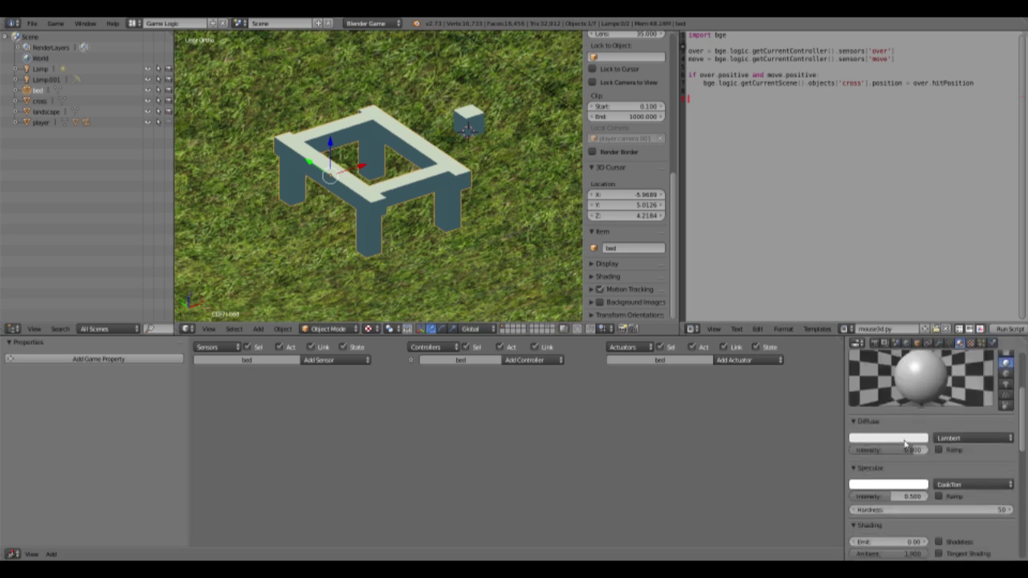
pyautogui.click(888, 438)
pyautogui.moveTo(872, 335); pyautogui.dragTo(859, 345)
pyautogui.moveTo(898, 411); pyautogui.dragTo(884, 412)
pyautogui.click(892, 439)
pyautogui.moveTo(919, 304); pyautogui.dragTo(919, 332)
# Select the lower ends of all four legs in the bed's mesh and snap the 3D cursor to the selection.
pyautogui.moveTo(526, 229); pyautogui.dragTo(441, 230, button='middle')
pyautogui.keyDown('shift'); pyautogui.moveTo(355, 193); pyautogui.dragTo(404, 183, button='middle'); pyautogui.keyUp('shift')
pyautogui.moveTo(404, 183); pyautogui.dragTo(399, 170, button='middle')
pyautogui.press('Tab')
pyautogui.moveTo(390, 265); pyautogui.dragTo(382, 209, button='middle')
pyautogui.press('a')
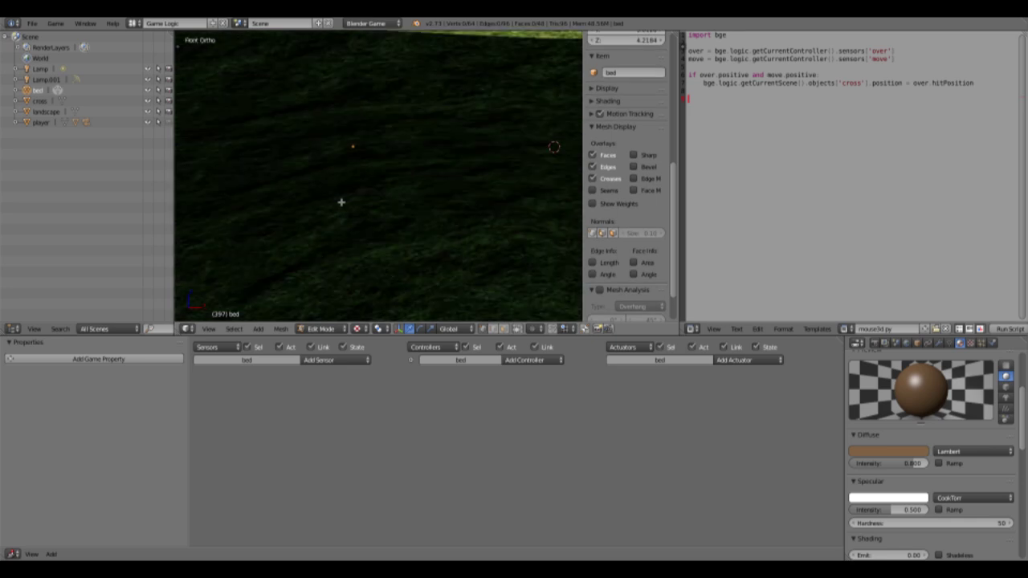
pyautogui.press('z')
pyautogui.press('KP_6')
pyautogui.press('KP_5')
pyautogui.press('a')
pyautogui.press('b')
pyautogui.press('Escape')
pyautogui.press('a')
pyautogui.press('b')
pyautogui.moveTo(263, 195); pyautogui.dragTo(526, 241)
pyautogui.moveTo(399, 187); pyautogui.dragTo(459, 222, button='middle')
pyautogui.hotkey('shift', 's')
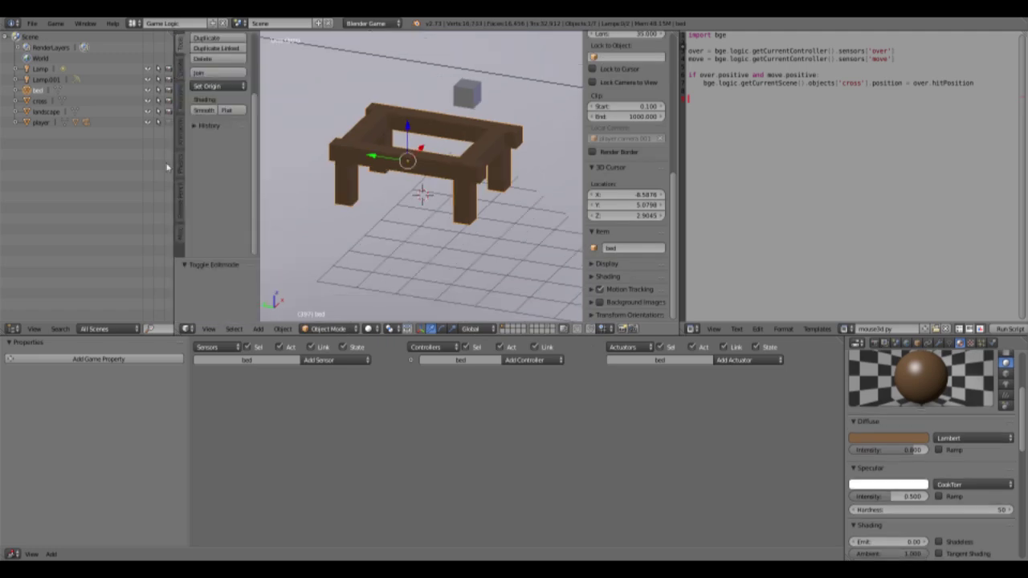
# Set the bed's origin to the 3D cursor between the feet of its legs.
pyautogui.click(209, 86)
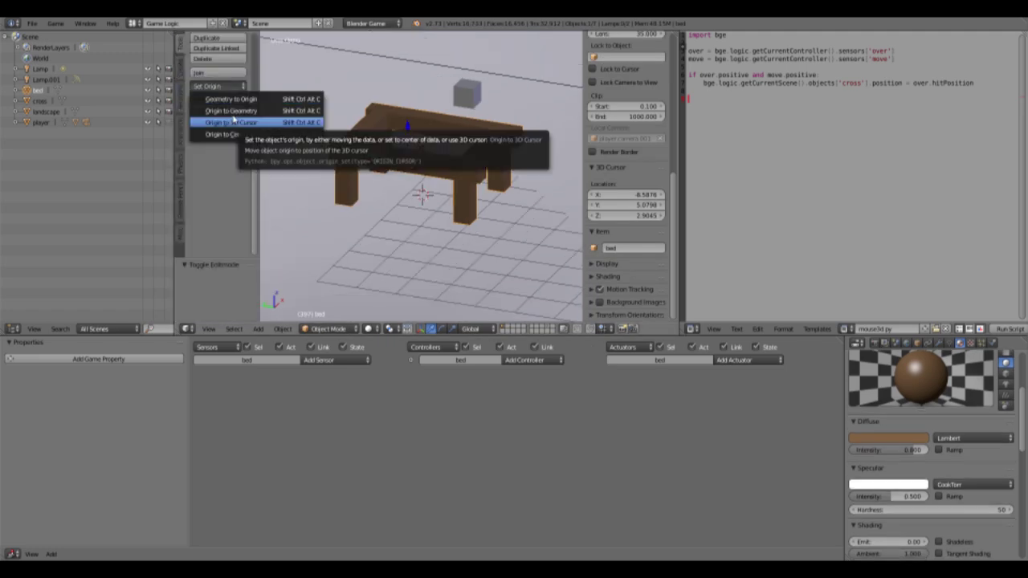
pyautogui.click(233, 110)
pyautogui.click(221, 86)
pyautogui.click(238, 122)
pyautogui.moveTo(427, 191); pyautogui.dragTo(458, 168, button='middle')
pyautogui.press('Tab')
pyautogui.press('a')
pyautogui.press('a')
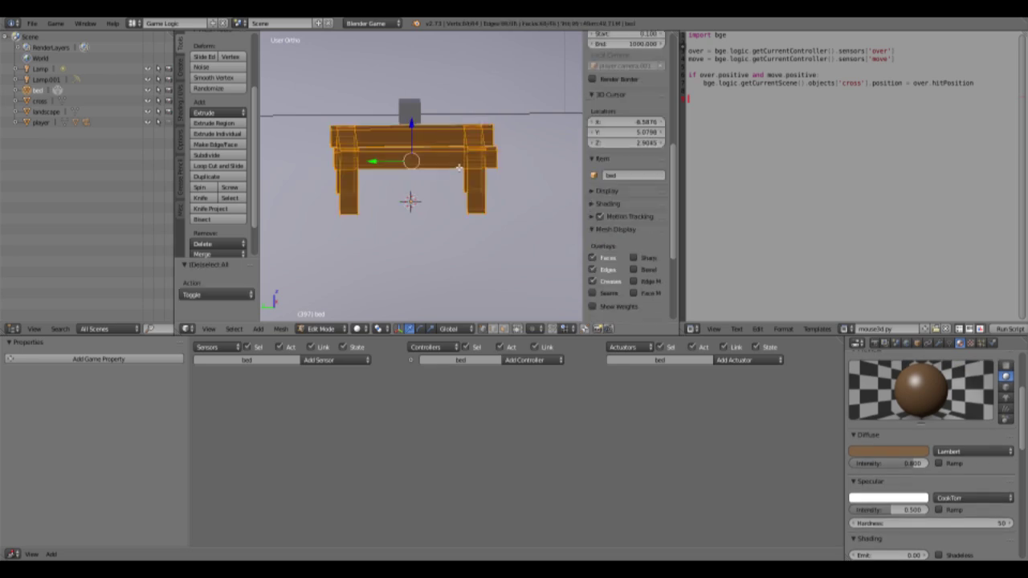
pyautogui.press('Tab')
# Switch the viewport back to textured shading and hide the tool shelf.
pyautogui.moveTo(447, 225)
pyautogui.mouseDown(button='middle')
pyautogui.moveTo(509, 208)
pyautogui.moveTo(484, 195)
pyautogui.moveTo(390, 202)
pyautogui.mouseUp(button='middle')
pyautogui.press('z')
pyautogui.hotkey('alt', 'z')
pyautogui.scroll(-2, 431, 174)
pyautogui.moveTo(431, 174); pyautogui.dragTo(446, 229, button='middle')
pyautogui.scroll(-2, 438, 201)
pyautogui.scroll(2, 437, 201)
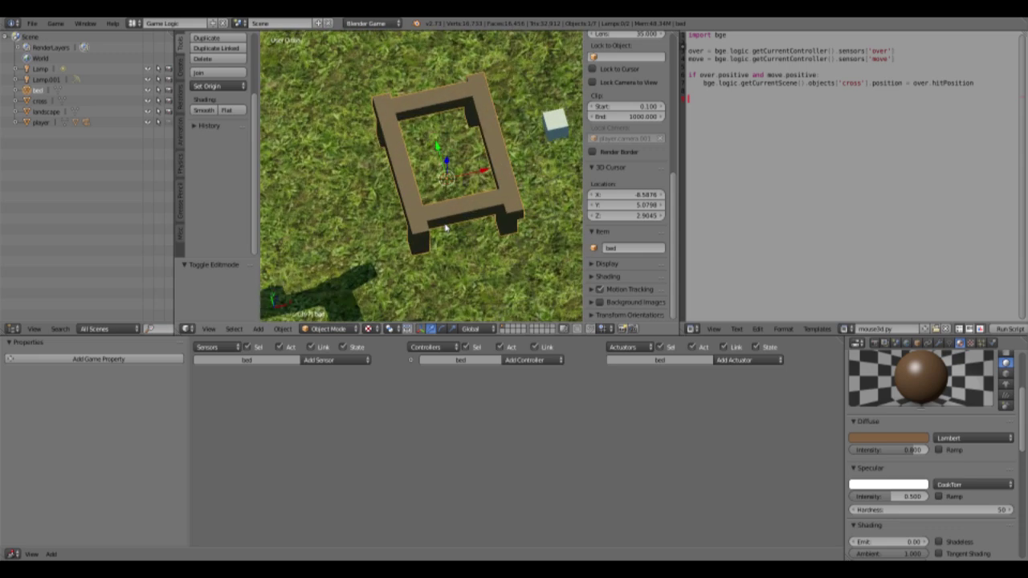
pyautogui.scroll(1, 447, 228)
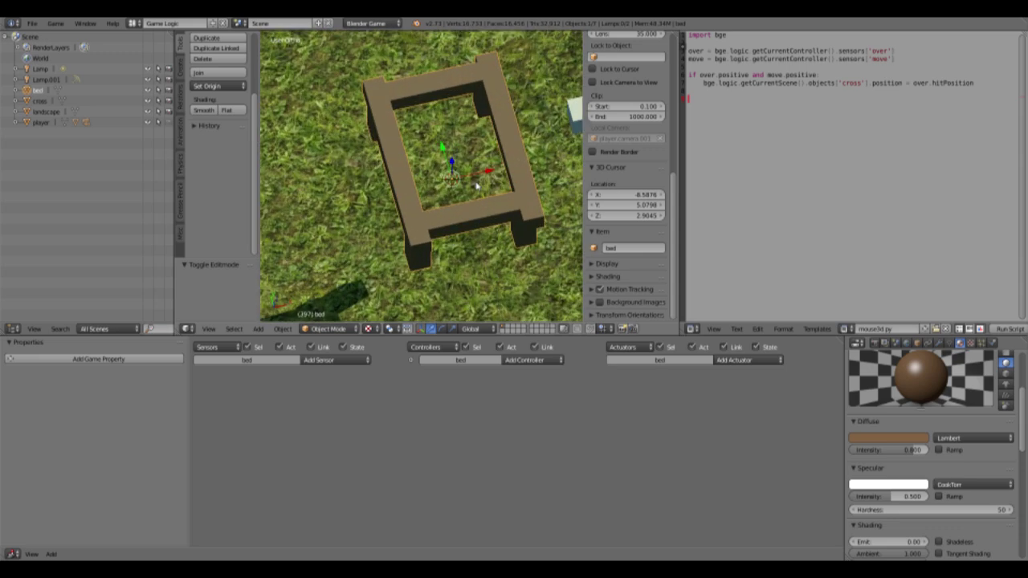
pyautogui.scroll(-1, 474, 189)
pyautogui.scroll(1, 474, 190)
pyautogui.press('t')
# Duplicate the bed along X and place the copy beside the original.
pyautogui.moveTo(473, 190); pyautogui.dragTo(501, 161, button='middle')
pyautogui.scroll(-2, 482, 170)
pyautogui.hotkey('shift', 'd')
pyautogui.press('x')
pyautogui.click(331, 167)
pyautogui.keyDown('shift'); pyautogui.moveTo(330, 167); pyautogui.dragTo(382, 169, button='middle'); pyautogui.keyUp('shift')
pyautogui.scroll(4, 963, 451)
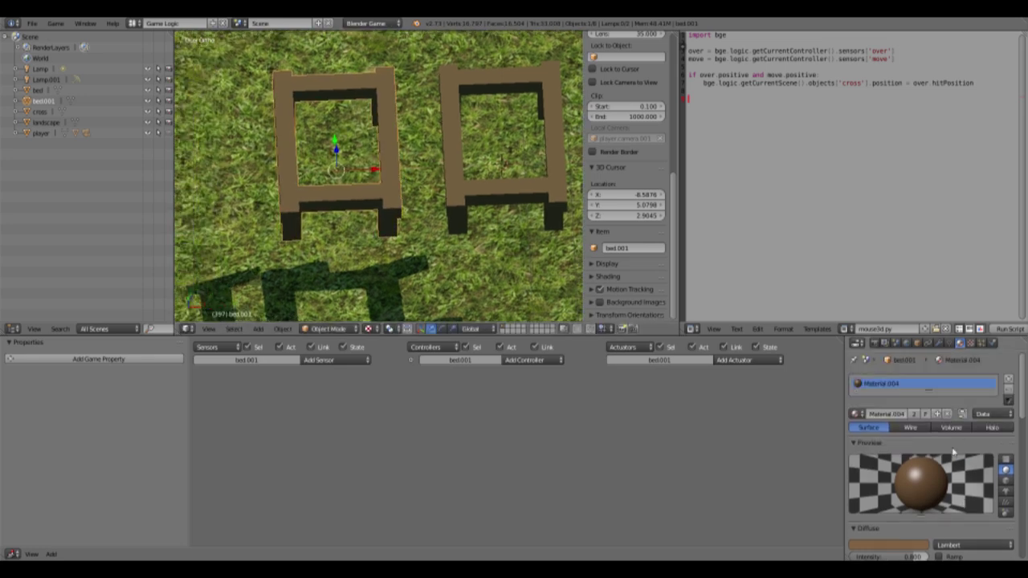
pyautogui.moveTo(438, 269); pyautogui.dragTo(425, 233, button='middle')
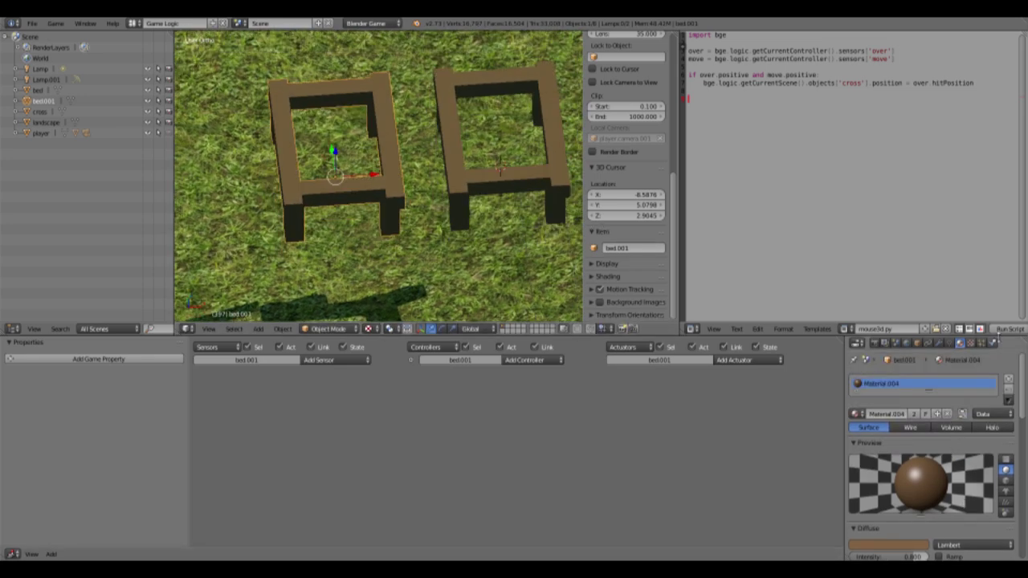
# Rename the duplicated bed as bed_prev.
pyautogui.click(634, 247)
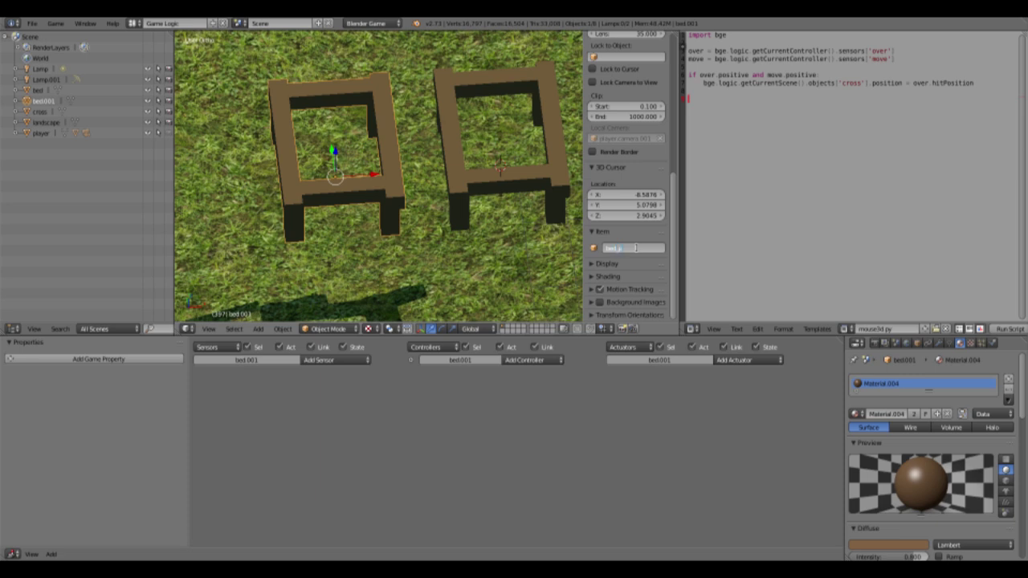
pyautogui.write('bed_prev')
pyautogui.press('Return')
# Give bed_prev its own copy of the brown material and set the diffuse colour to green.
pyautogui.scroll(-5, 938, 420)
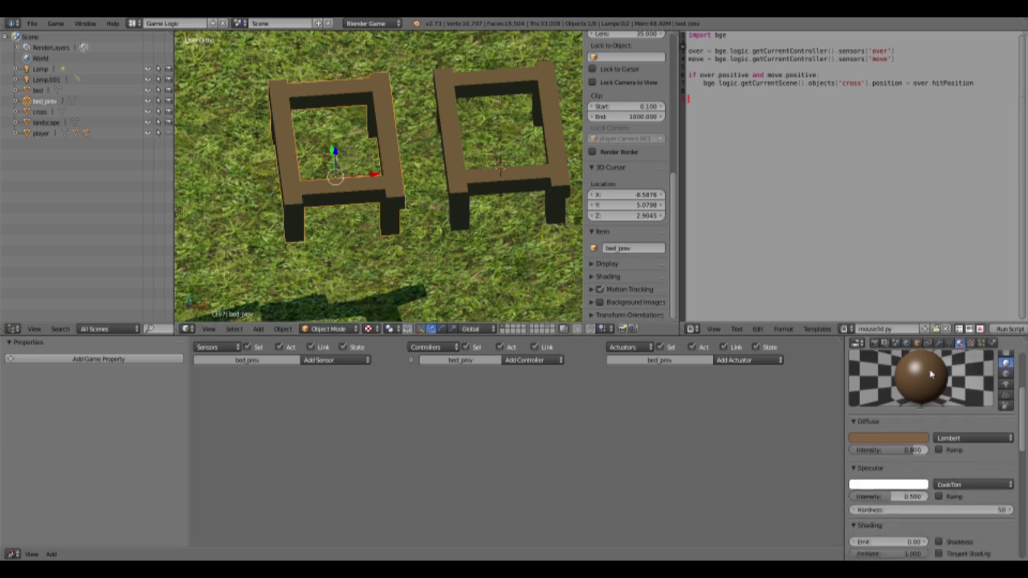
pyautogui.scroll(5, 930, 388)
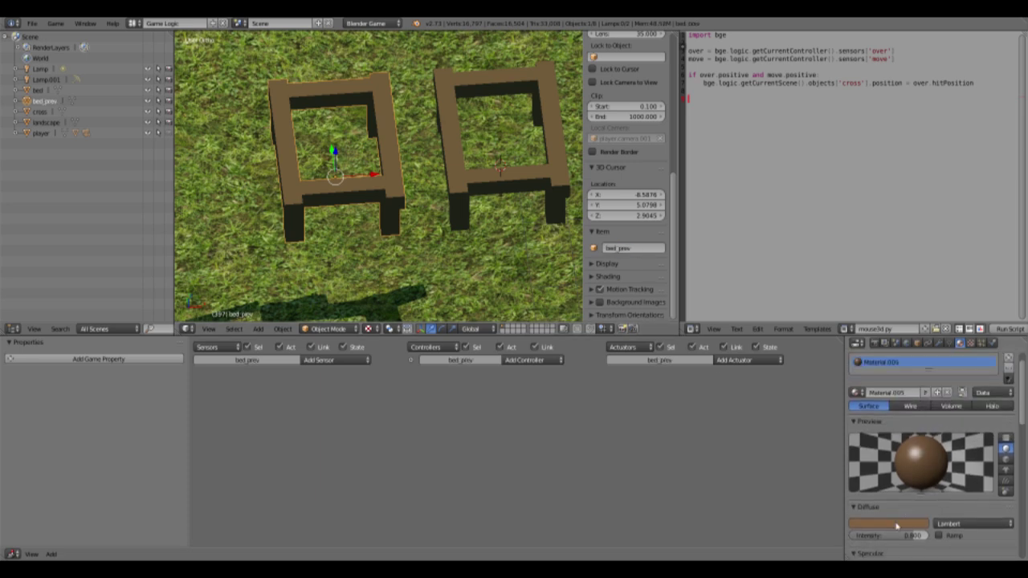
pyautogui.click(895, 528)
# Enable Z Transparency on the green material and lower its alpha to 0.201.
pyautogui.scroll(-10, 991, 482)
pyautogui.click(864, 510)
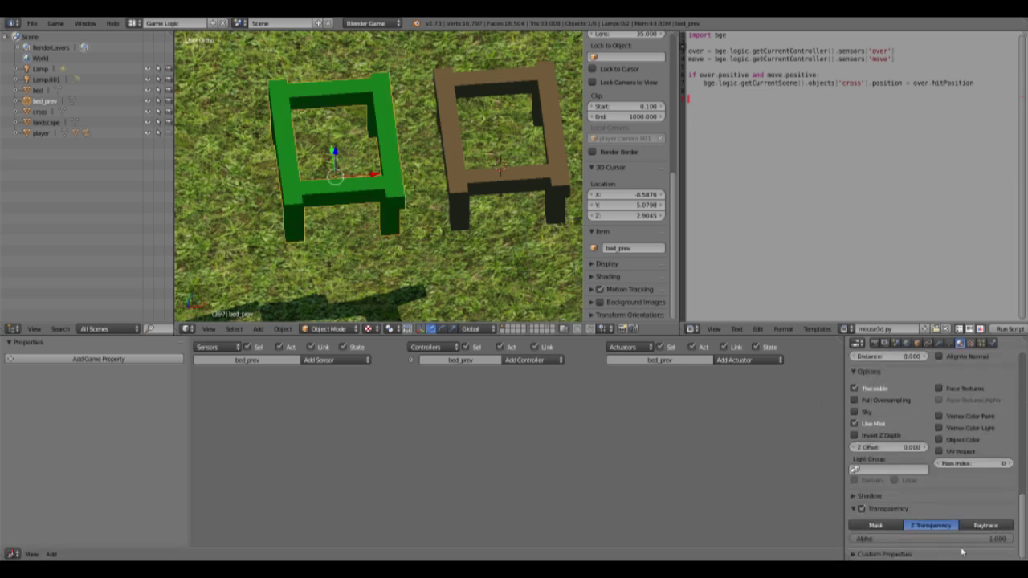
pyautogui.moveTo(965, 543); pyautogui.dragTo(837, 542)
# Move the original brown bed to another layer.
pyautogui.moveTo(417, 195); pyautogui.dragTo(338, 197, button='middle')
pyautogui.rightClick(452, 178)
pyautogui.press('m')
pyautogui.click(548, 194)
# Snap the 3D cursor to the cross cube and snap bed_prev to the cursor.
pyautogui.rightClick(403, 185)
pyautogui.scroll(-4, 398, 188)
pyautogui.rightClick(439, 153)
pyautogui.hotkey('shift', 's')
pyautogui.click(439, 154)
pyautogui.rightClick(304, 192)
pyautogui.hotkey('shift', 's')
pyautogui.click(298, 167)
pyautogui.press('KP_Decimal')
pyautogui.moveTo(299, 167); pyautogui.dragTo(499, 184, button='middle')
# Parent bed_prev to the cross cube using the Object option.
pyautogui.press('s')
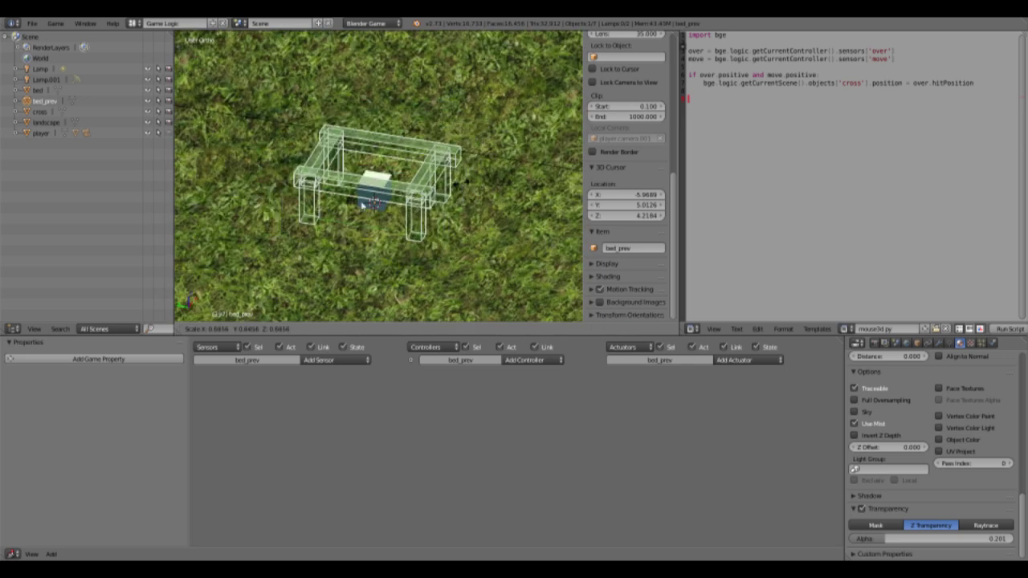
pyautogui.rightClick(361, 206)
pyautogui.keyDown('shift'); pyautogui.rightClick(361, 206); pyautogui.keyUp('shift')
pyautogui.hotkey('ctrl', 'p')
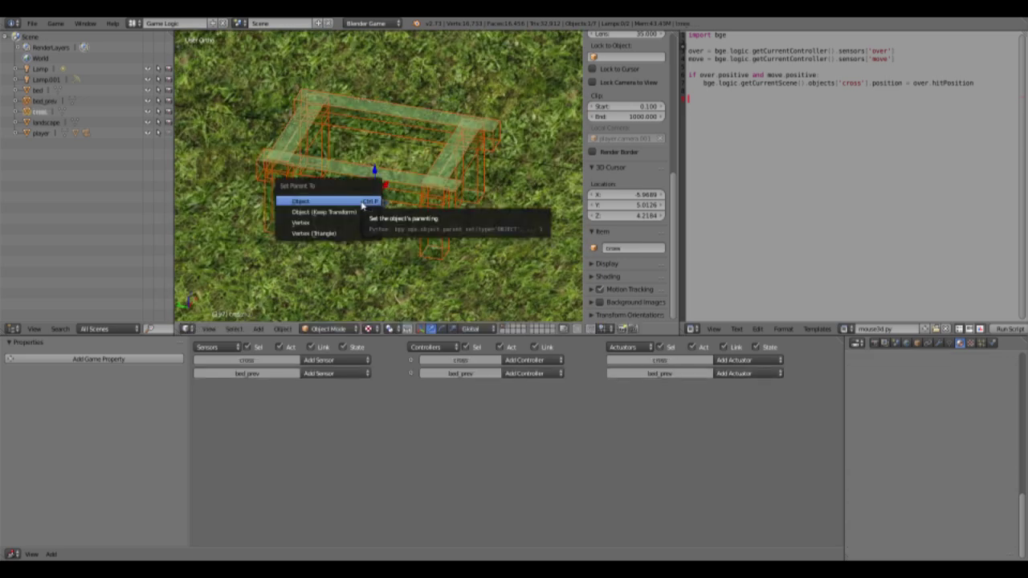
pyautogui.click(361, 206)
pyautogui.rightClick(458, 197)
pyautogui.press('a')
# Run the game from the maximized camera view and check how the green bed preview follows the mouse.
pyautogui.moveTo(459, 197); pyautogui.dragTo(378, 184, button='middle')
pyautogui.press('KP_0')
pyautogui.hotkey('shift', 'space')
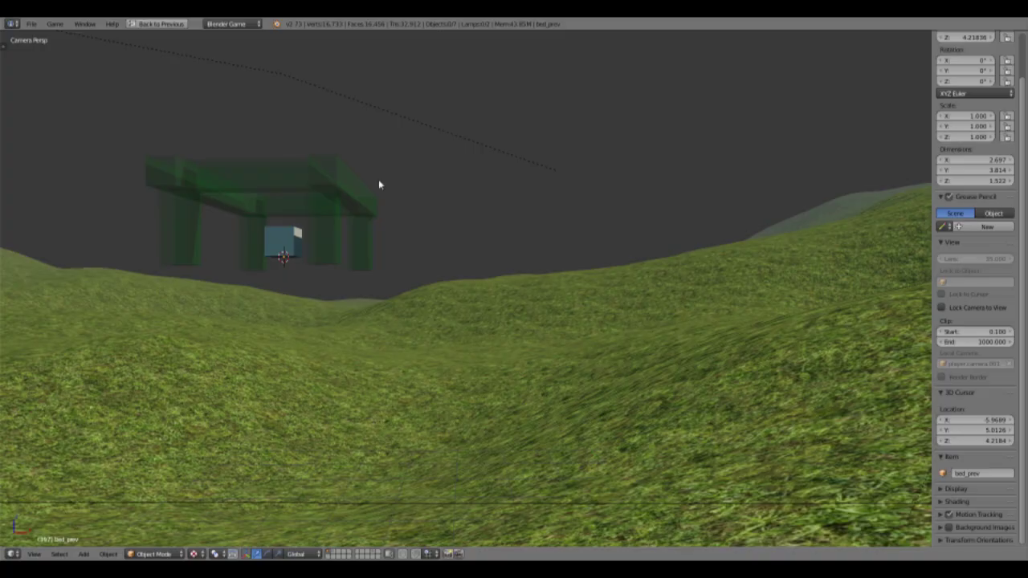
pyautogui.press('p')
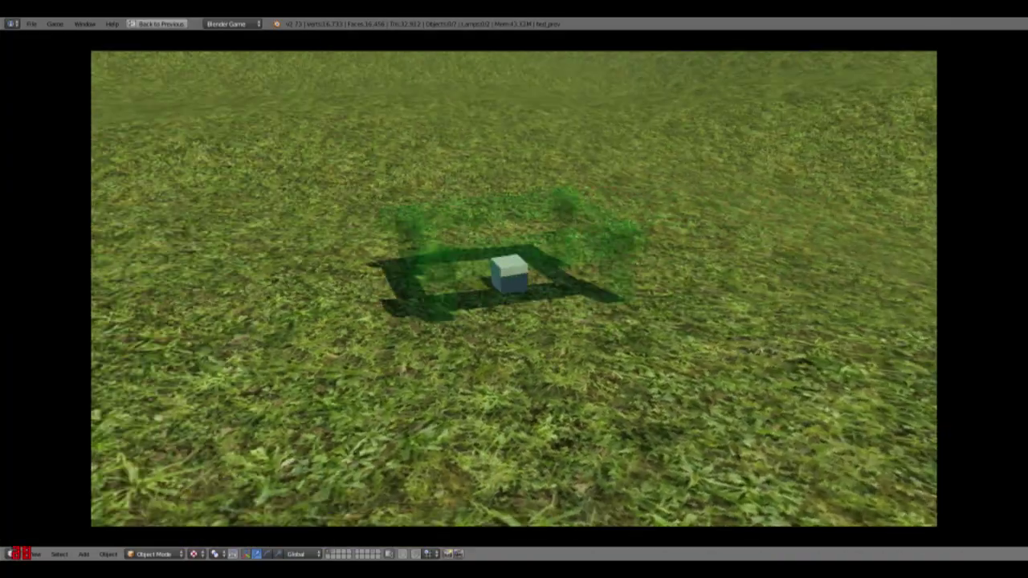
pyautogui.press('w')
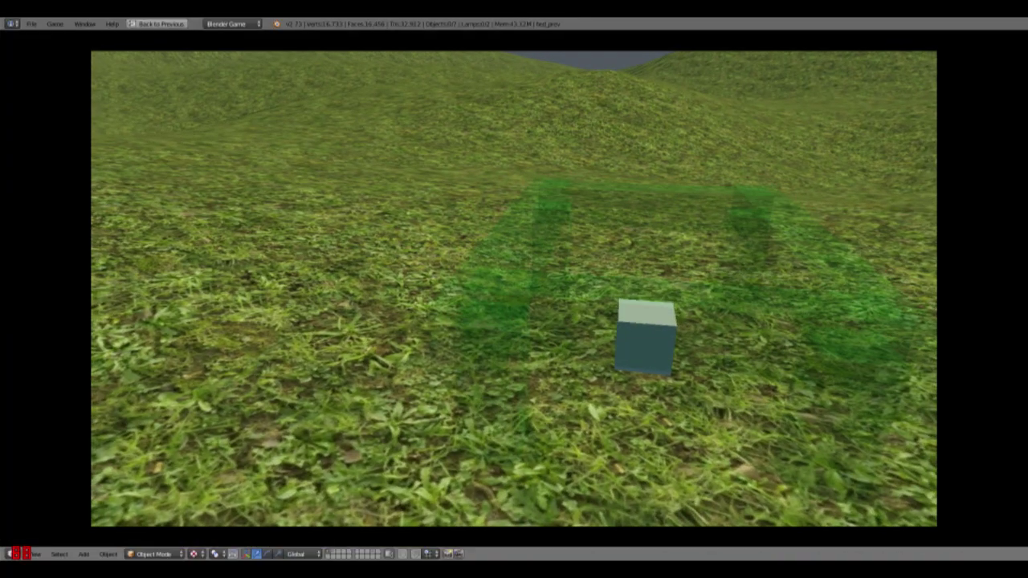
pyautogui.press('Escape')
# Raise the alpha of bed_prev's material to 0.538.
pyautogui.rightClick(392, 212)
pyautogui.hotkey('shift', 'space')
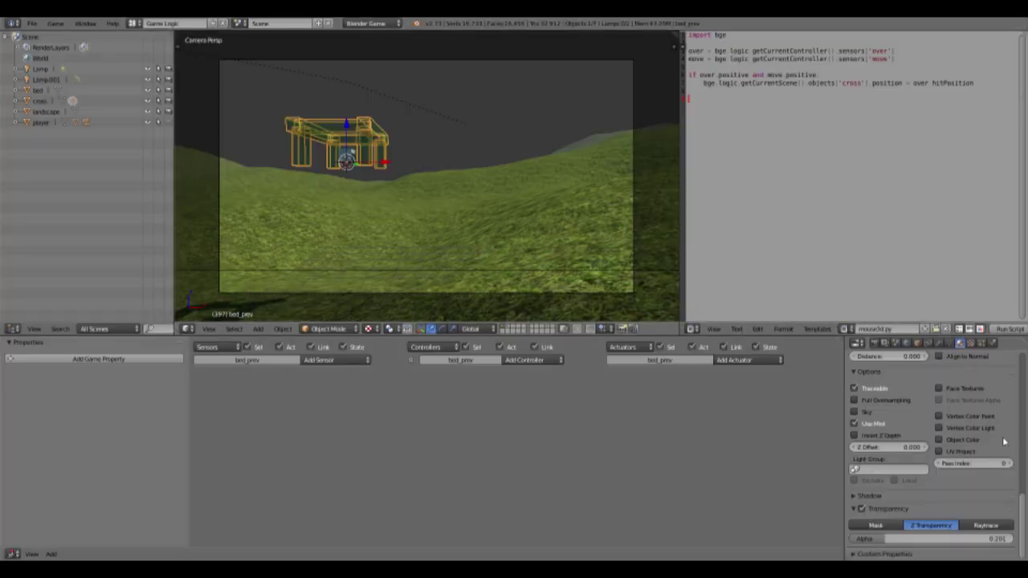
pyautogui.moveTo(929, 538); pyautogui.dragTo(952, 518)
# Run the game full screen again and check the less transparent bed preview on the landscape.
pyautogui.hotkey('shift', 'space')
pyautogui.press('p')
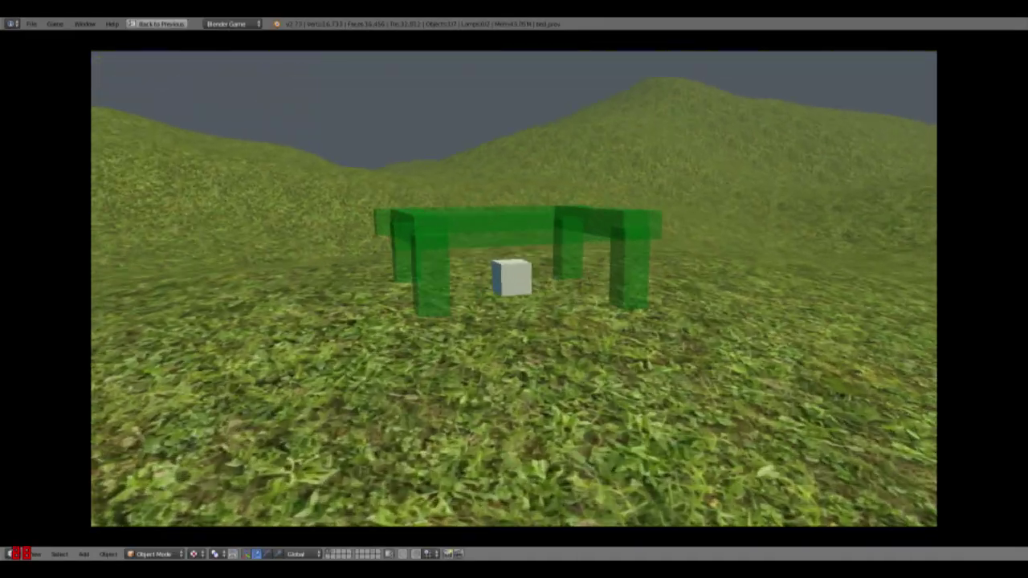
pyautogui.press('s')
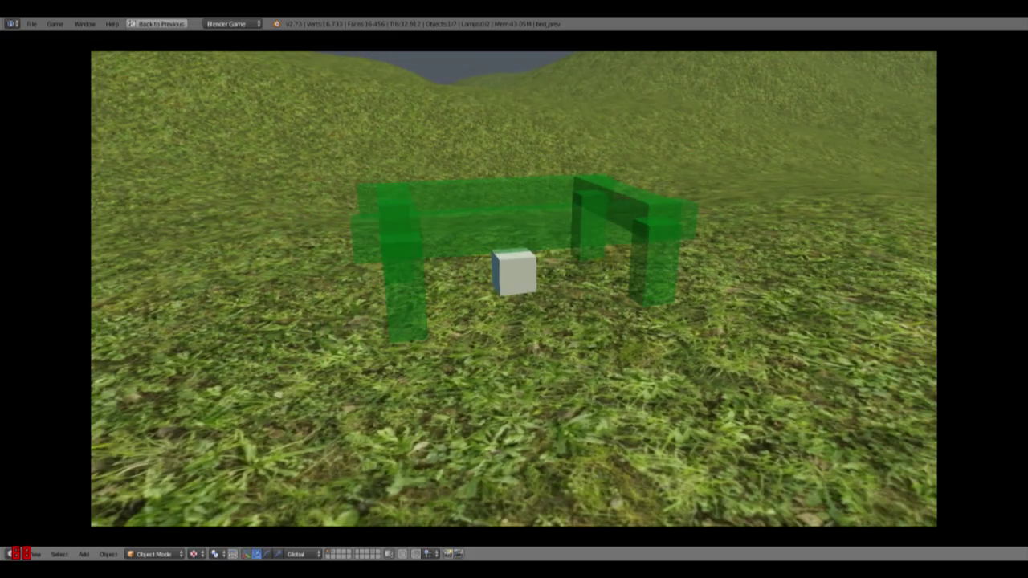
pyautogui.press('Escape')
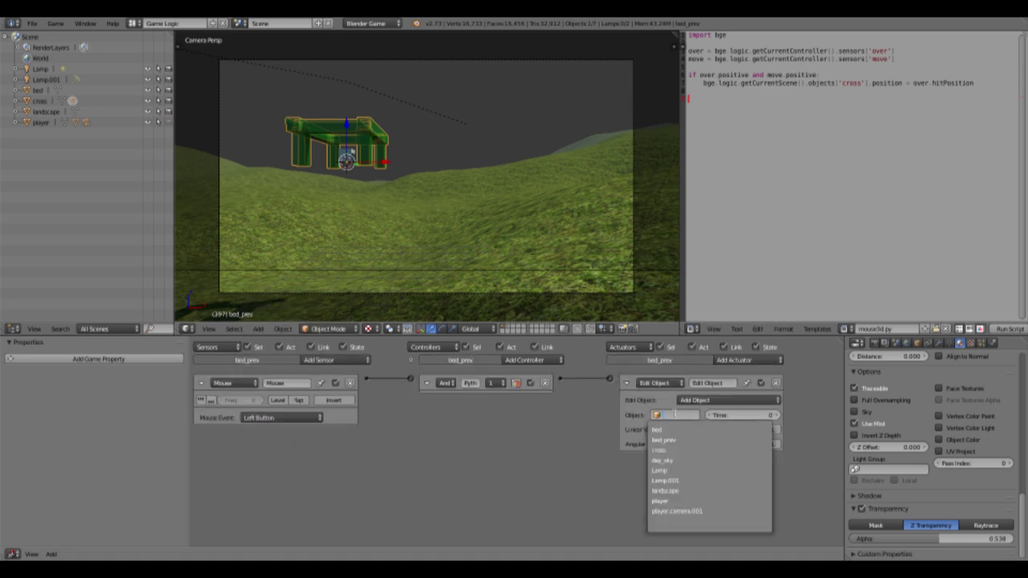
# Run the game, spawn several brown beds on the landscape, and walk around to check their size and placement.
pyautogui.press('p')
pyautogui.press('w')
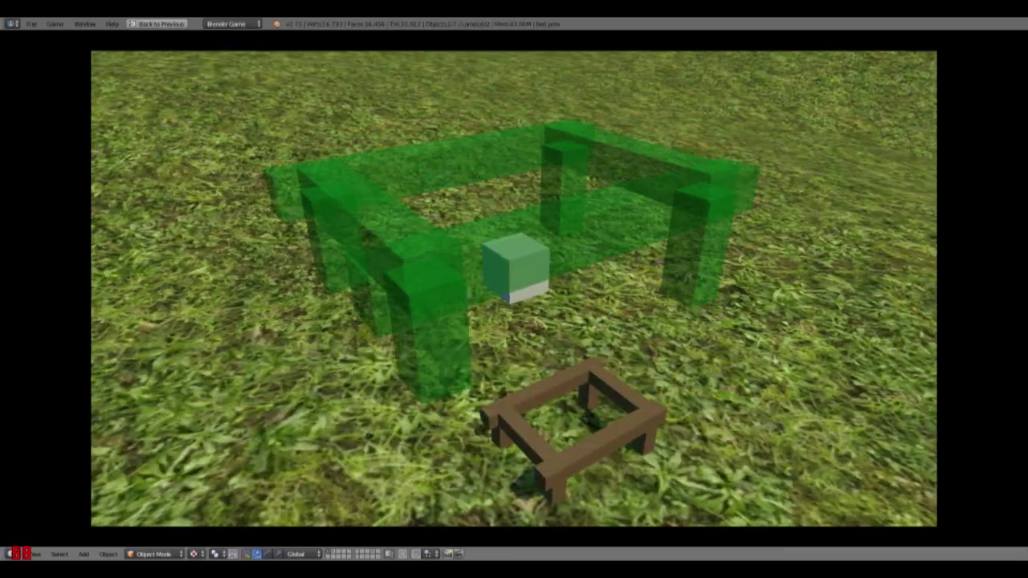
pyautogui.click(514, 289)
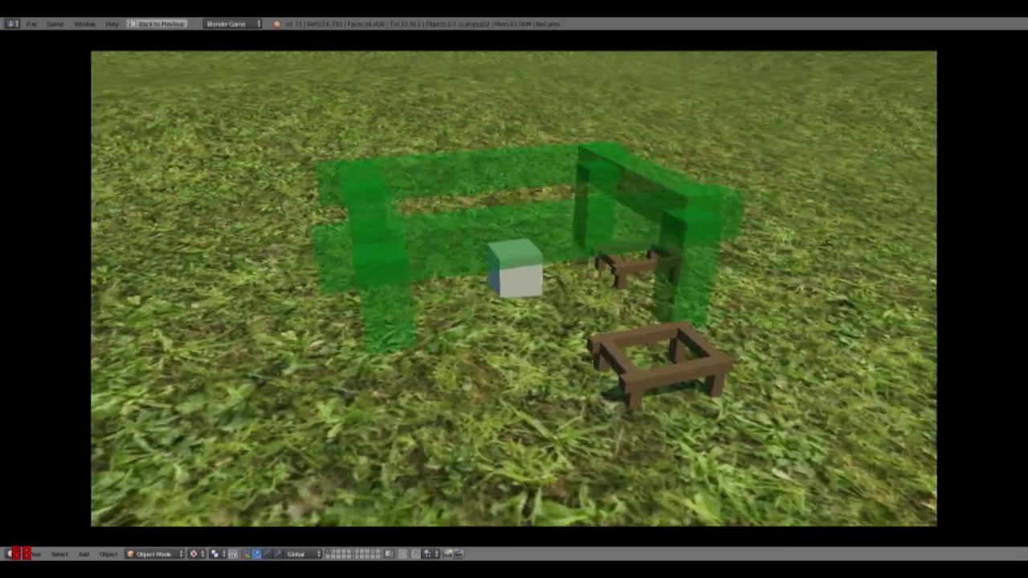
pyautogui.click(514, 289)
pyautogui.click(514, 289)
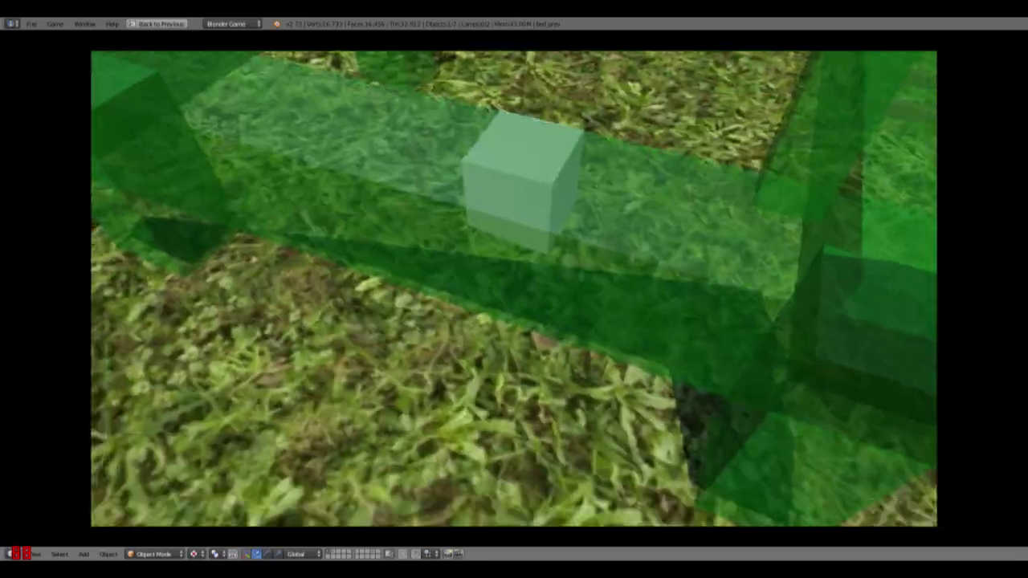
pyautogui.press('s')
pyautogui.press('s')
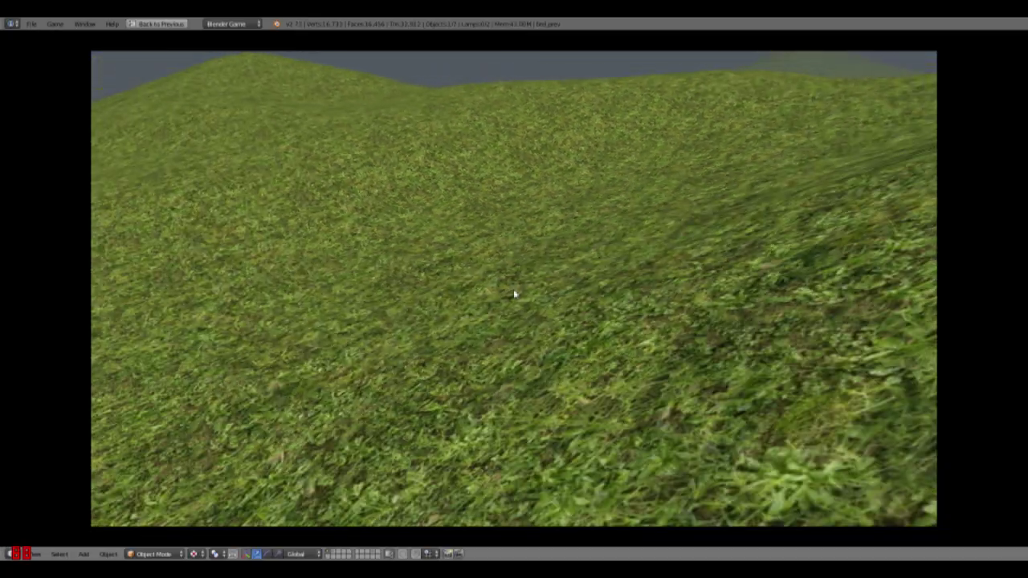
pyautogui.press('s')
pyautogui.press('Escape')
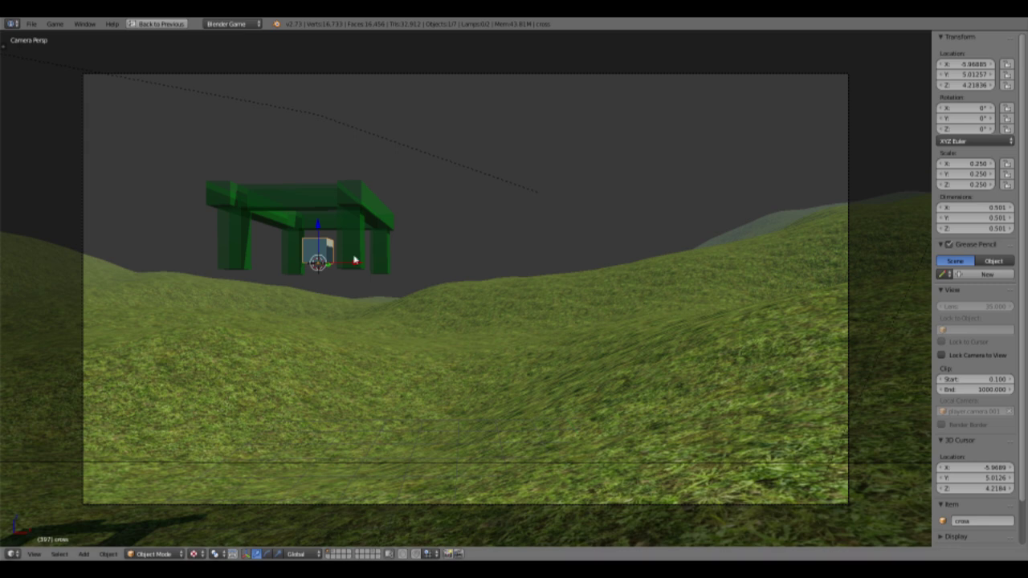
# Apply the cross object's scale and test-run the game, placing brown beds with the green preview.
pyautogui.hotkey('ctrl', 'a')
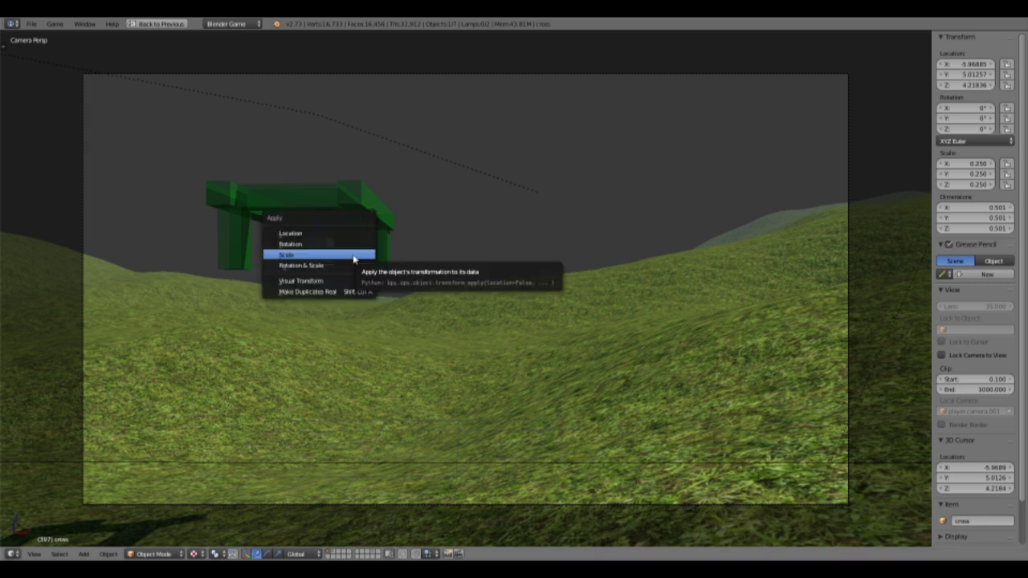
pyautogui.click(354, 254)
pyautogui.press('p')
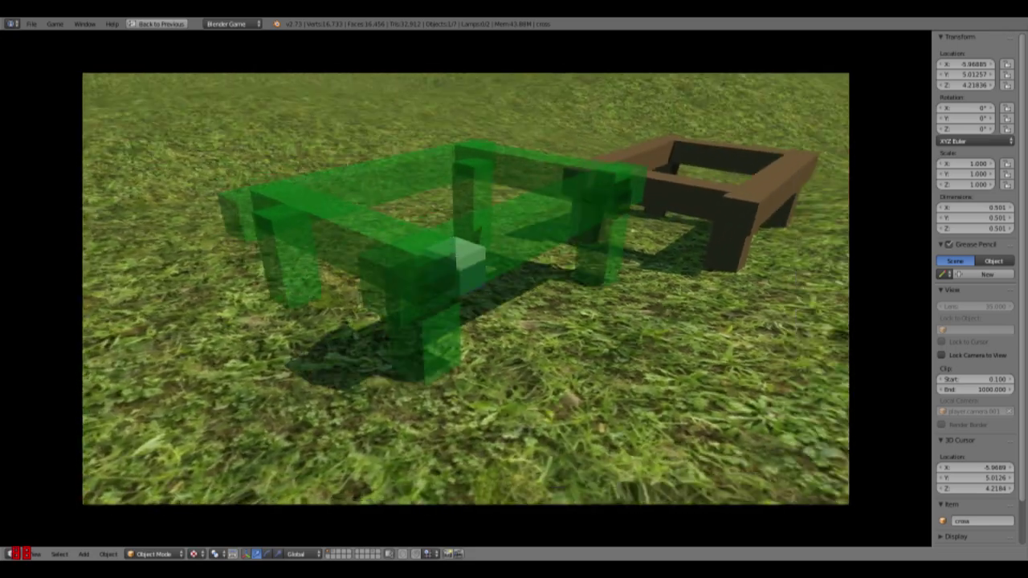
pyautogui.click(466, 289)
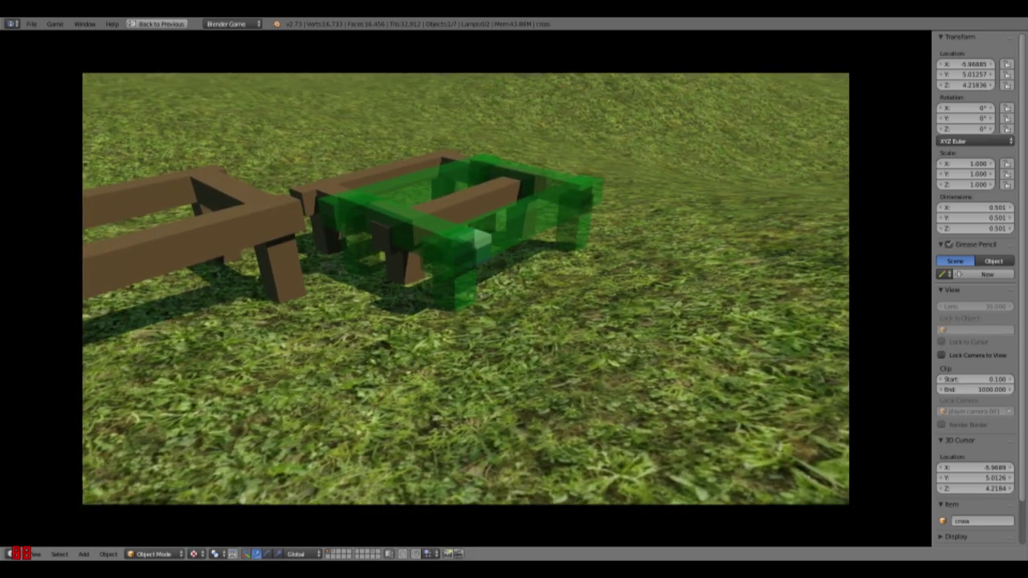
pyautogui.press('Escape')
# Scale the cross object with its bed preview down to 0.625 and make the cross invisible in the game.
pyautogui.press('s')
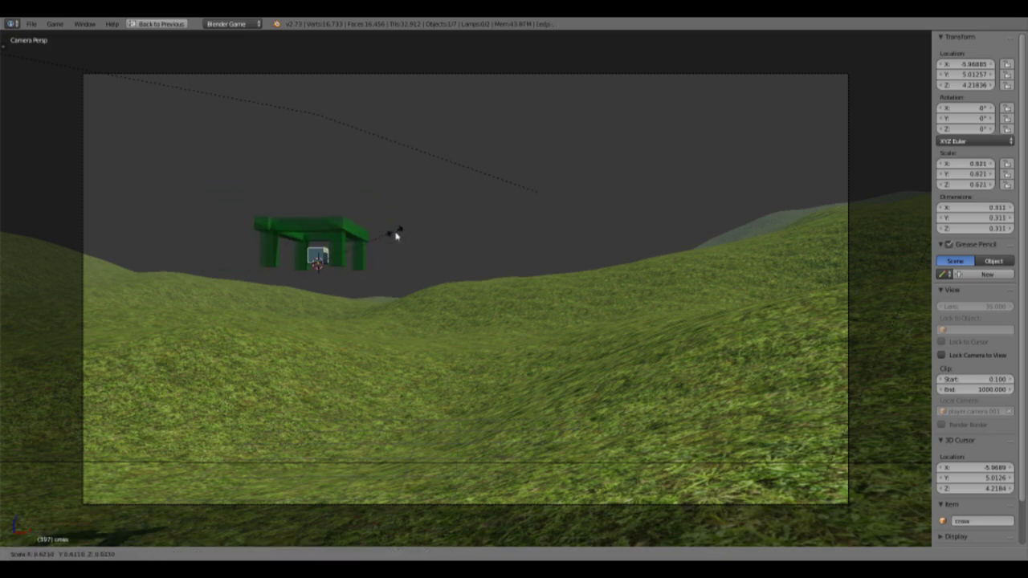
pyautogui.click(395, 234)
pyautogui.press('p')
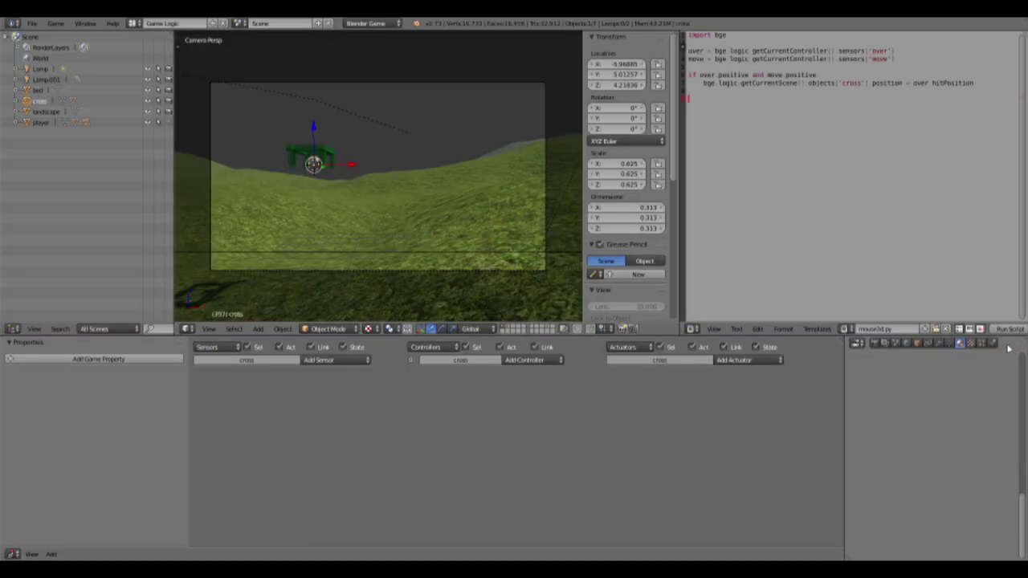
pyautogui.click(993, 343)
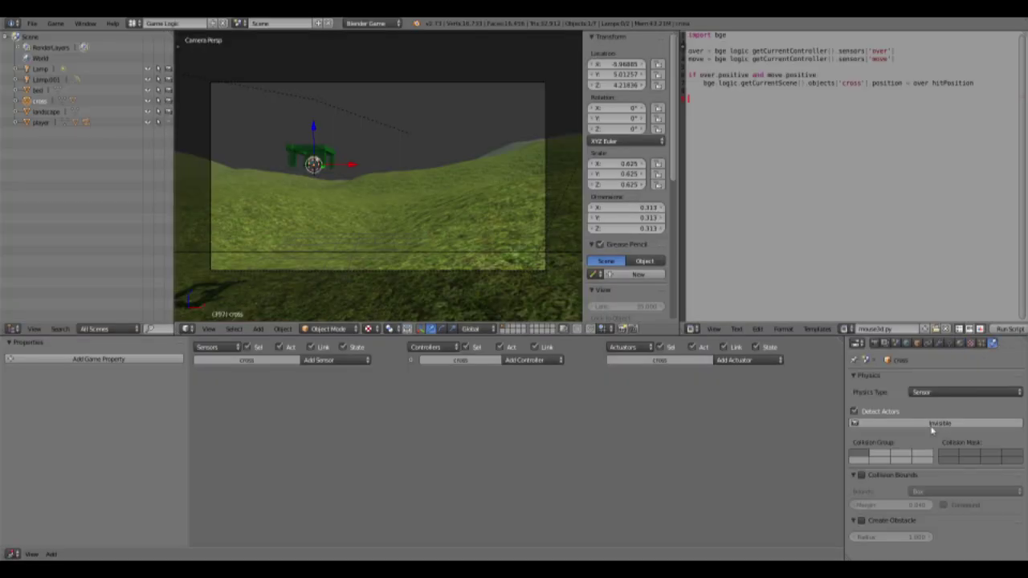
# Select bed_prev and collapse its existing mouse sensor, controller and Edit Object actuator.
pyautogui.moveTo(416, 165); pyautogui.dragTo(356, 212, button='middle')
pyautogui.scroll(2, 477, 179)
pyautogui.scroll(2, 479, 173)
pyautogui.rightClick(483, 157)
pyautogui.press('KP_5')
pyautogui.scroll(4, 418, 184)
pyautogui.scroll(-2, 434, 167)
pyautogui.click(202, 383)
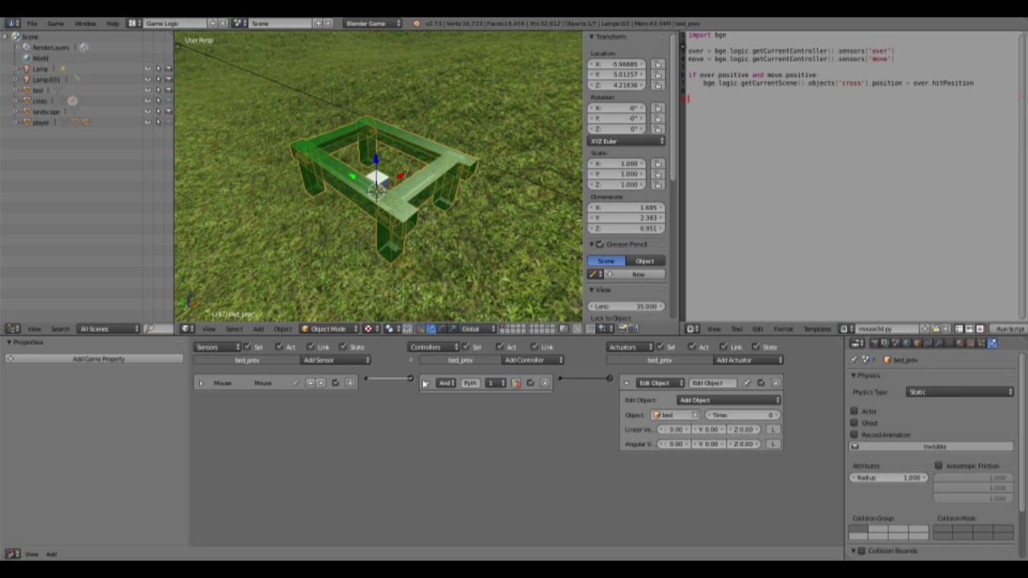
pyautogui.click(626, 383)
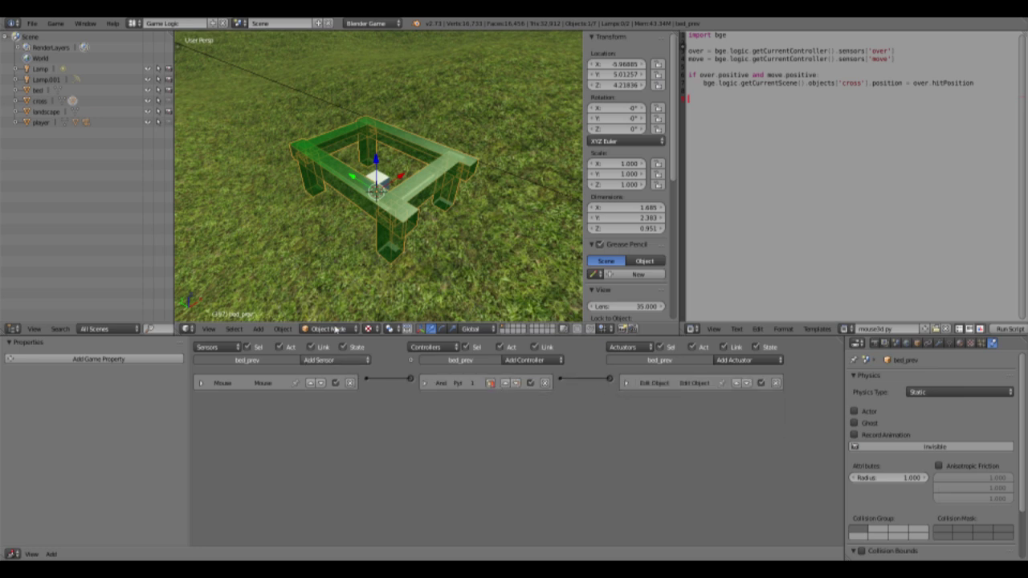
# Add two more mouse sensors to bed_prev, one for Wheel Up and one for Wheel Down.
pyautogui.click(334, 360)
pyautogui.click(324, 455)
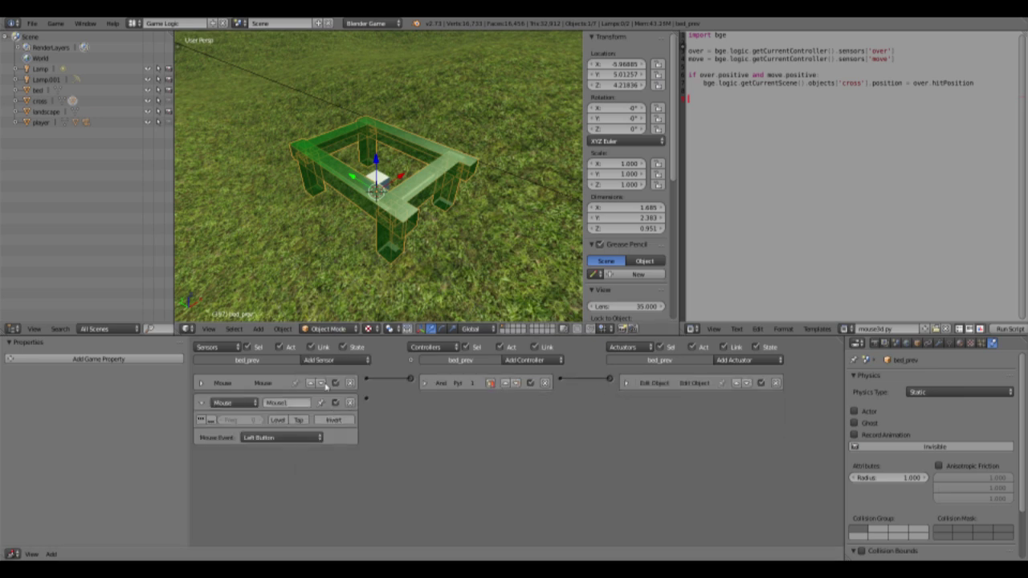
pyautogui.click(330, 360)
pyautogui.click(324, 453)
pyautogui.click(278, 437)
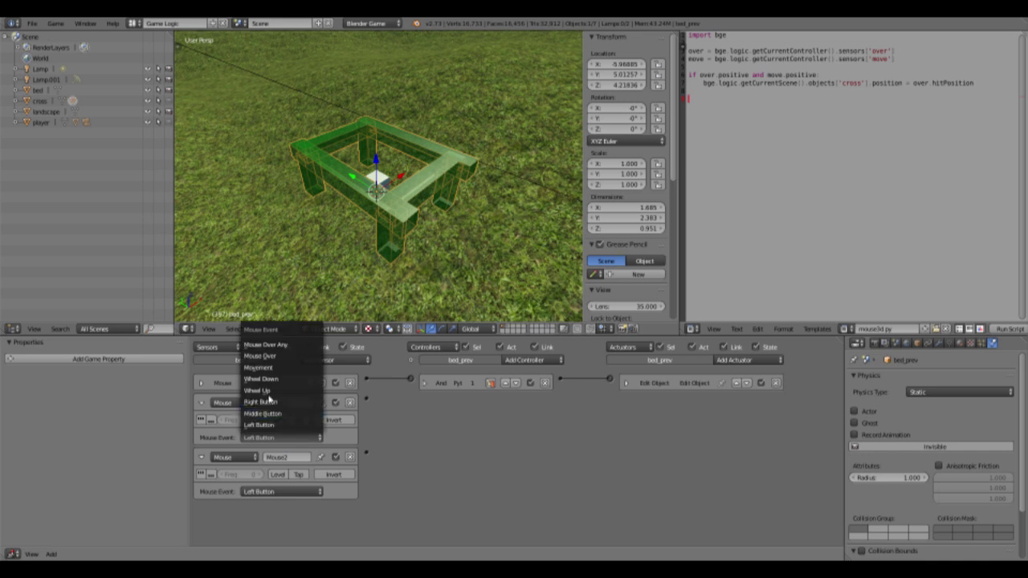
pyautogui.click(266, 392)
pyautogui.click(277, 492)
pyautogui.click(261, 432)
# Add two Motion actuators to bed_prev and link one to each mouse wheel sensor.
pyautogui.click(731, 360)
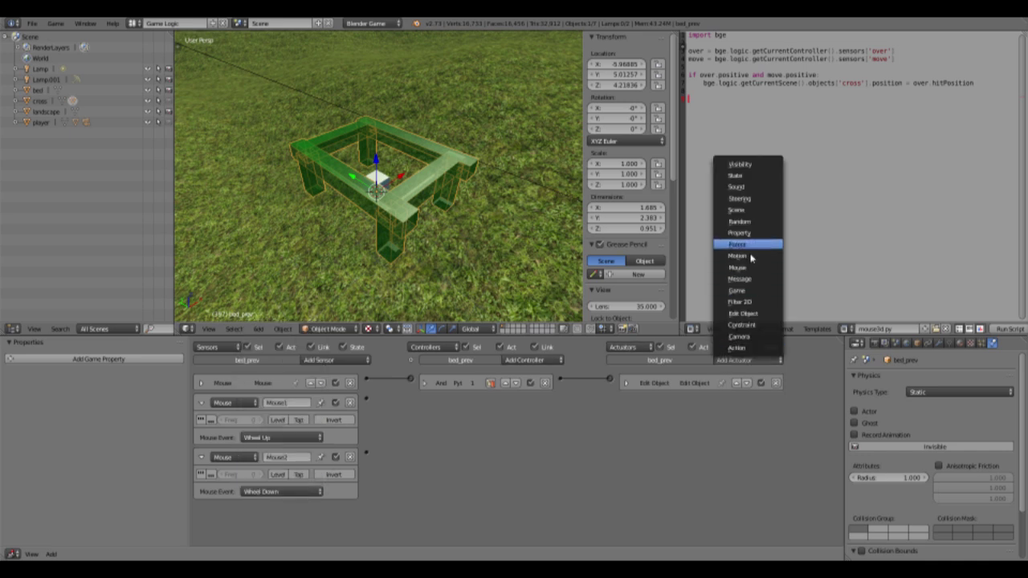
pyautogui.click(737, 255)
pyautogui.click(738, 361)
pyautogui.click(737, 255)
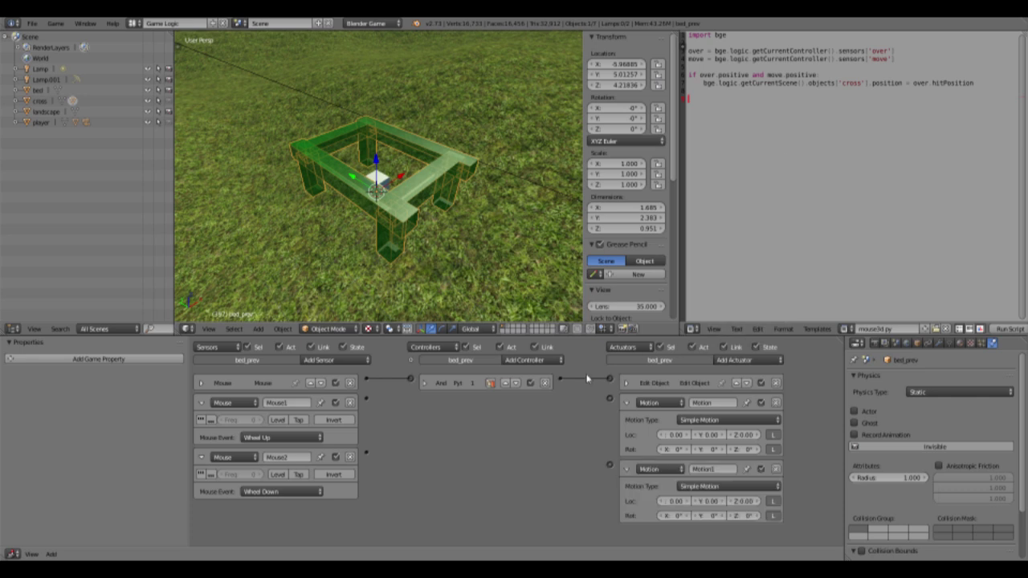
pyautogui.moveTo(354, 406); pyautogui.dragTo(366, 400)
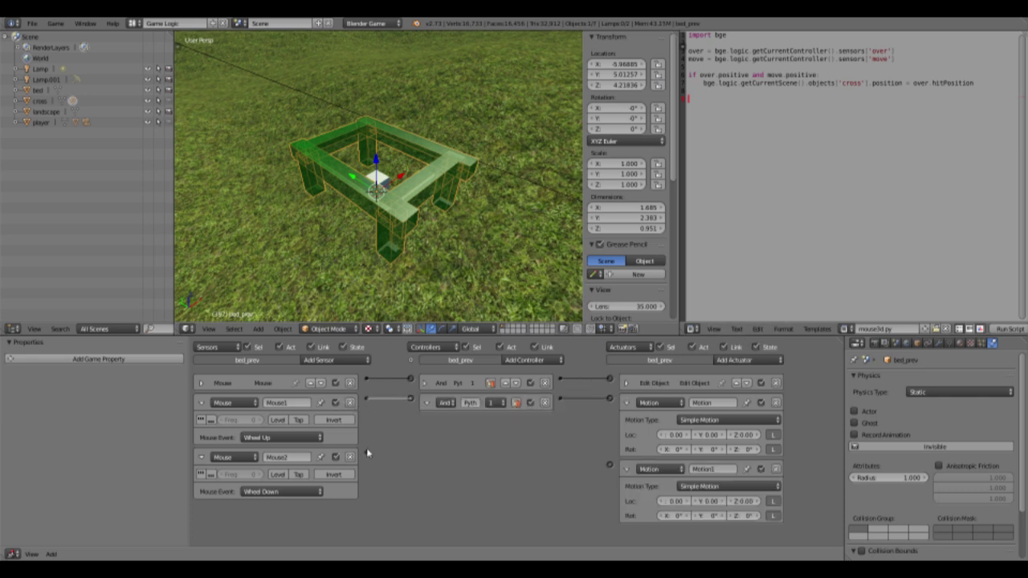
pyautogui.moveTo(608, 464); pyautogui.dragTo(609, 468)
# Set a 4° Z rotation in bed_prev's two Motion actuators and collapse the expanded logic bricks.
pyautogui.click(425, 405)
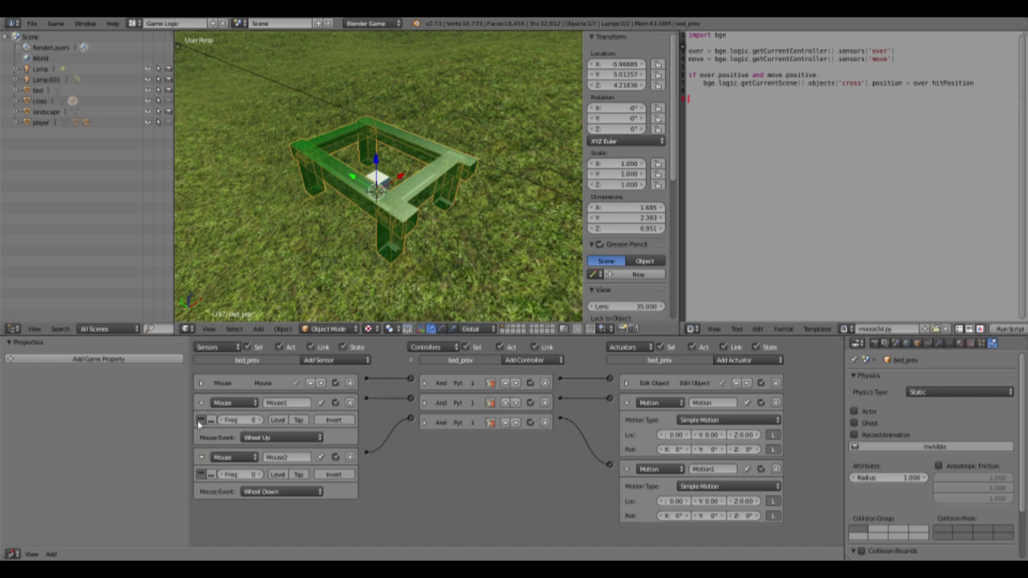
pyautogui.click(201, 403)
pyautogui.click(201, 423)
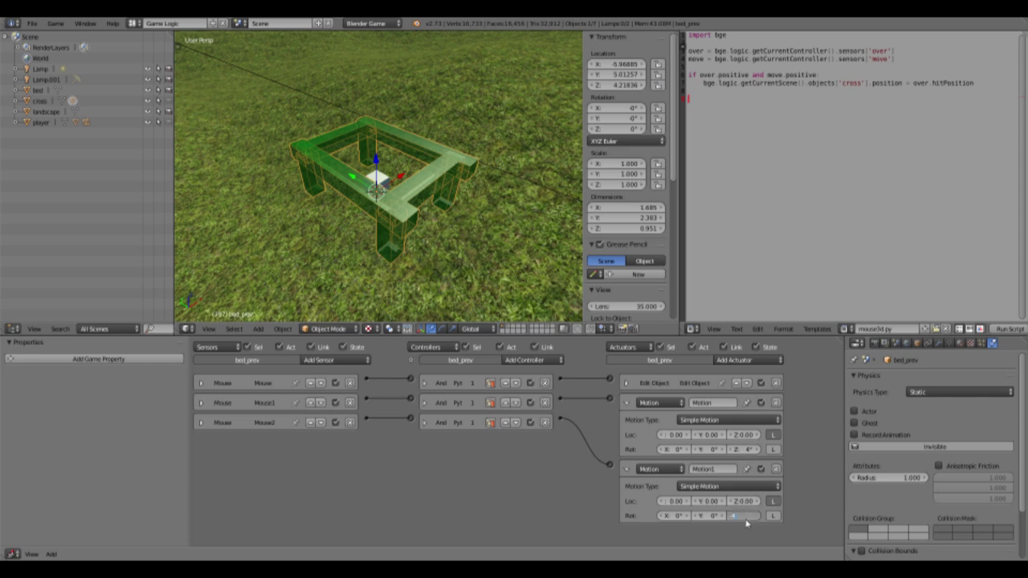
pyautogui.click(627, 402)
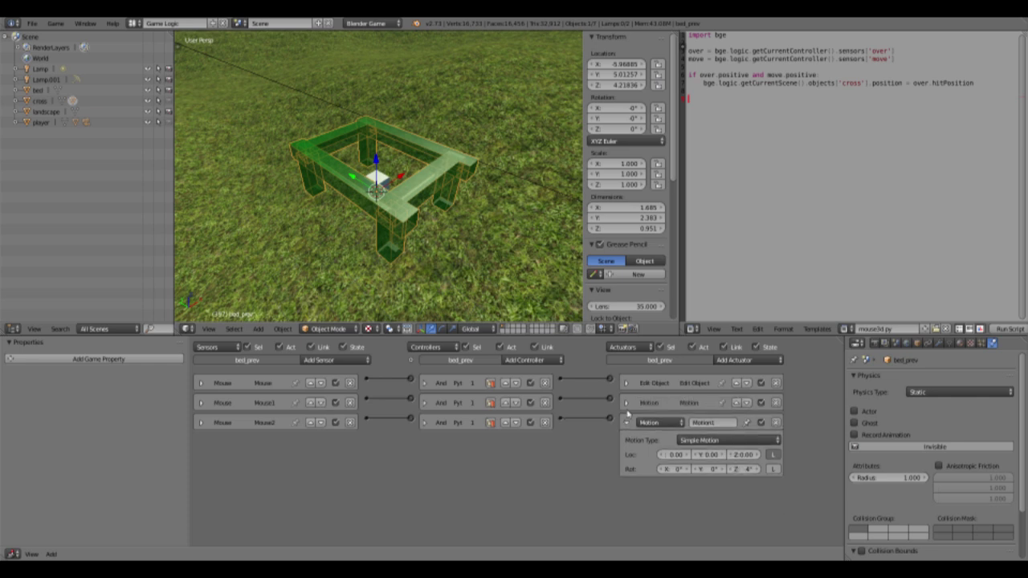
pyautogui.click(626, 422)
# Run the game in the maximized camera view, rotate the bed preview with the mouse wheel and place beds.
pyautogui.press('KP_0')
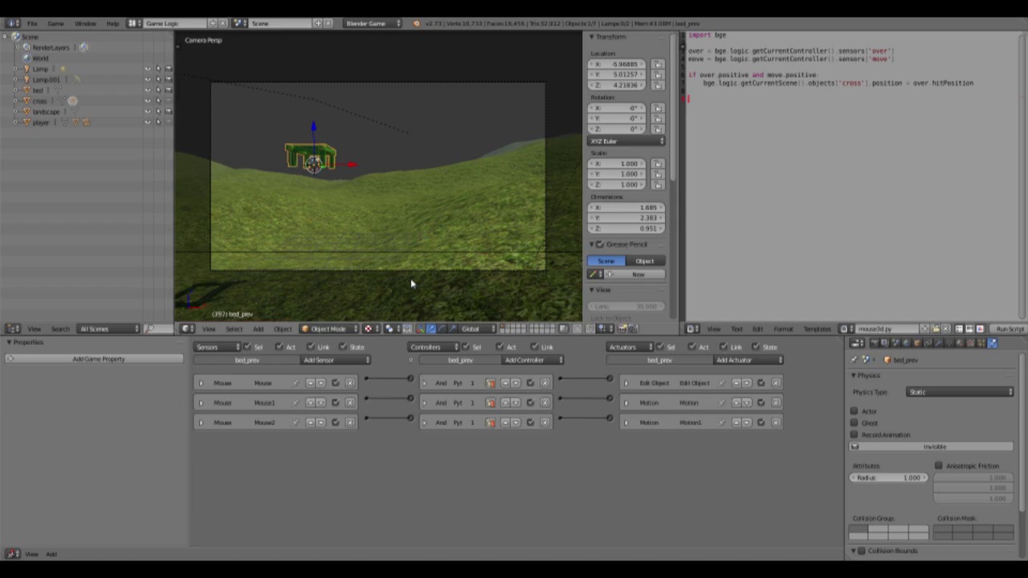
pyautogui.hotkey('ctrl', 'alt', 'space')
pyautogui.press('p')
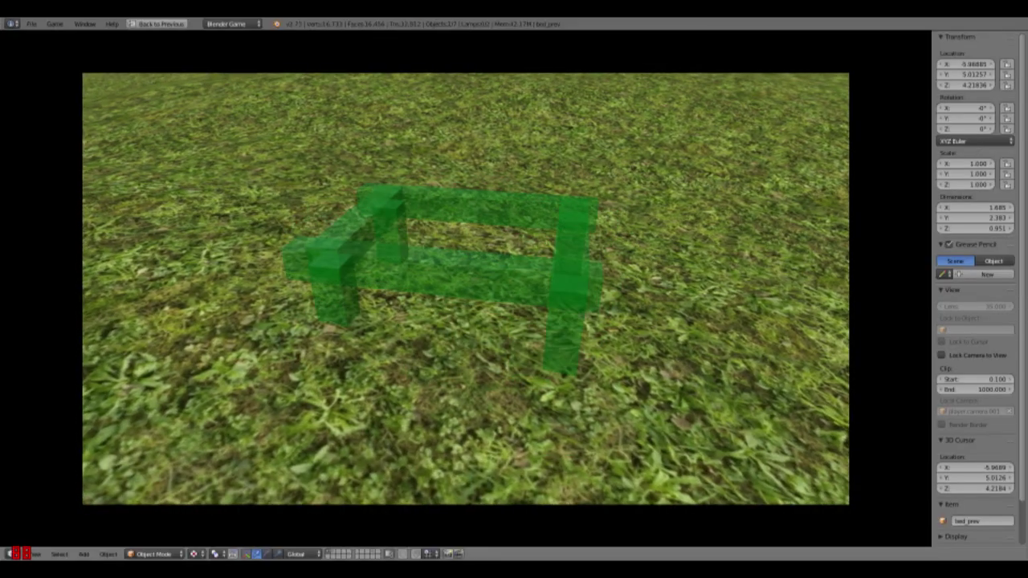
pyautogui.click(465, 289)
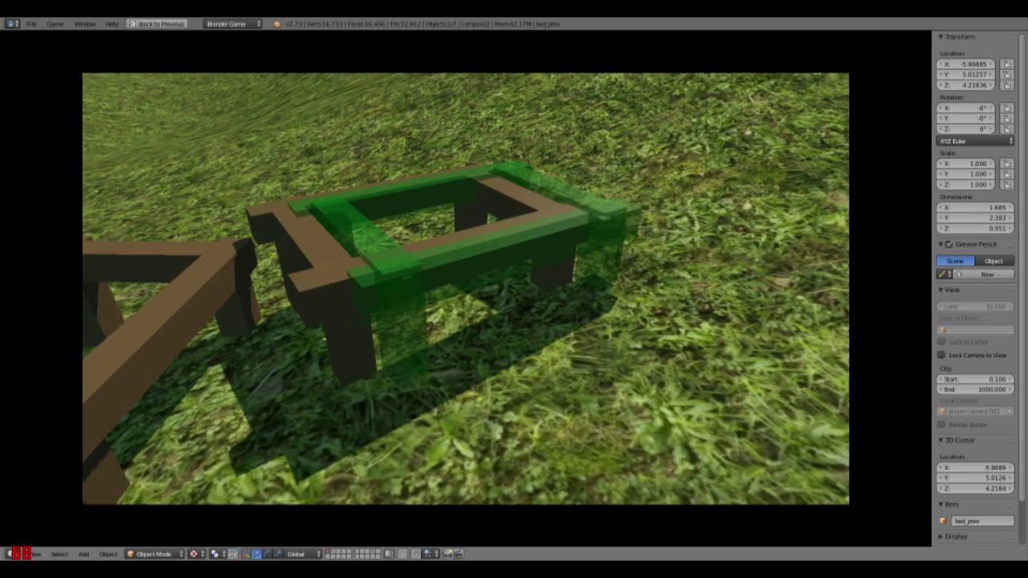
pyautogui.press('Escape')
pyautogui.hotkey('shift', 'space')
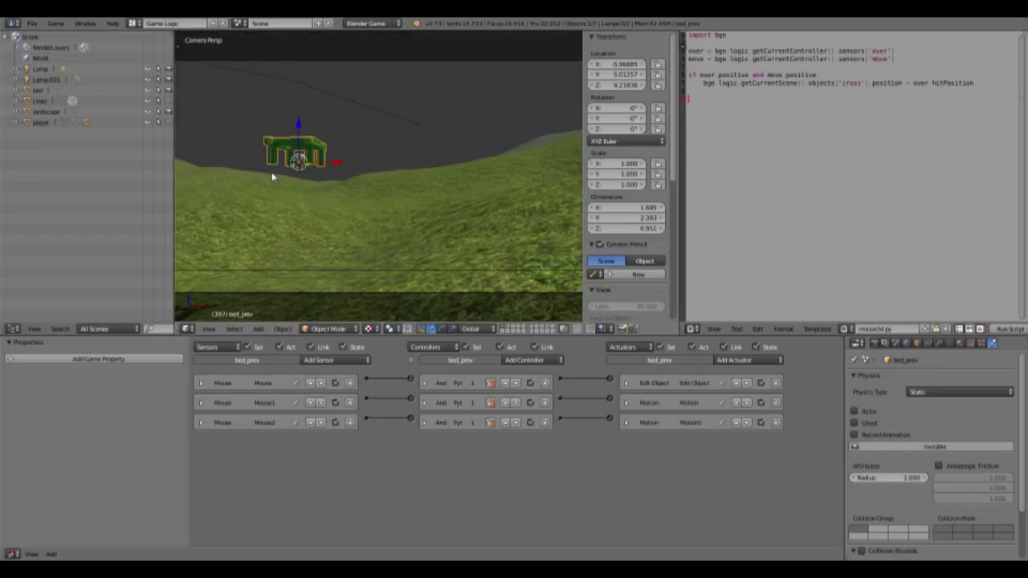
# Scale the cross object with its bed preview up to 0.859.
pyautogui.rightClick(264, 158)
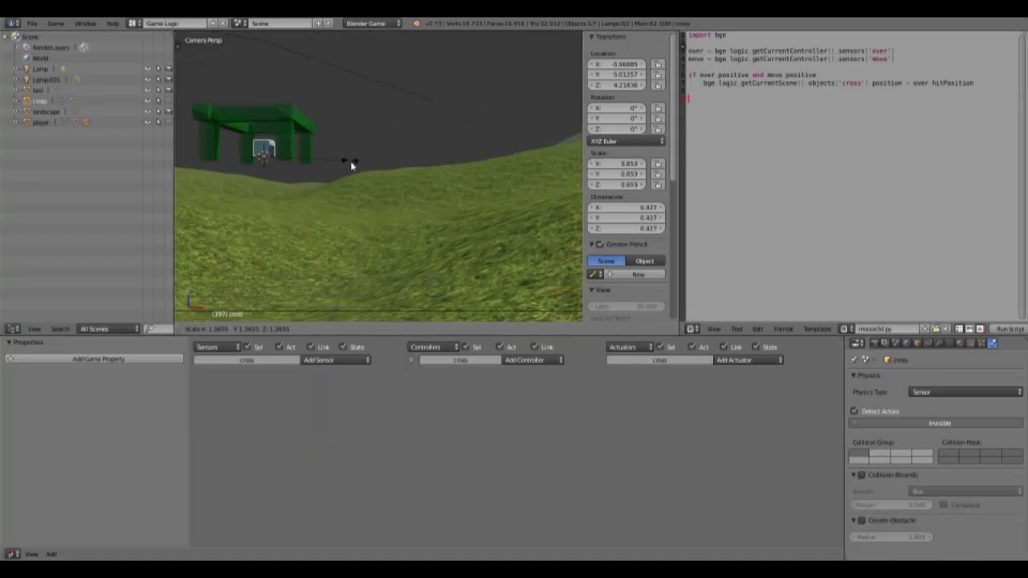
pyautogui.press('KP_0')
pyautogui.rightClick(315, 149)
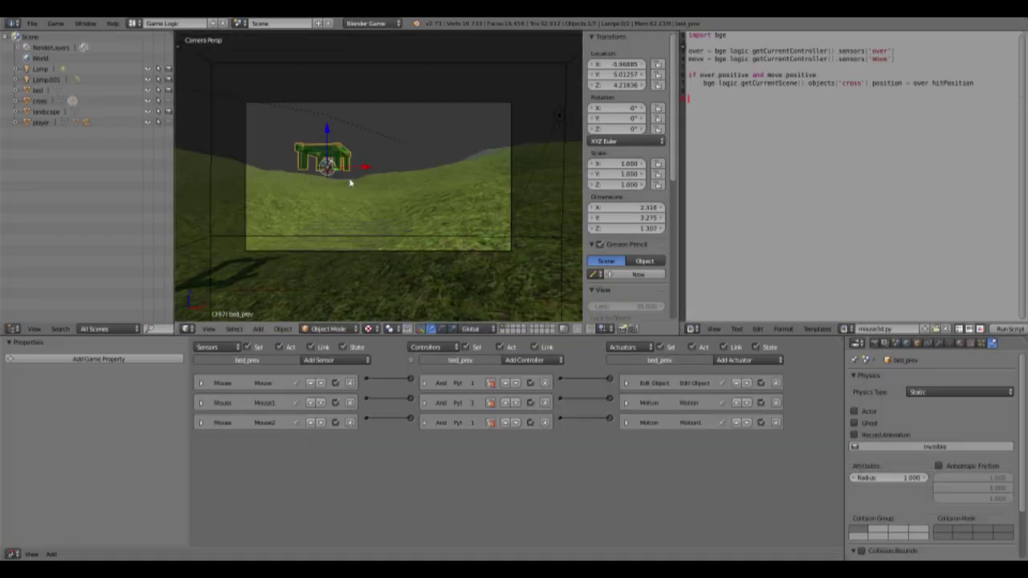
pyautogui.scroll(2, 350, 183)
# Give the cross object an Always sensor and an Edit Object actuator, and link them together.
pyautogui.rightClick(298, 160)
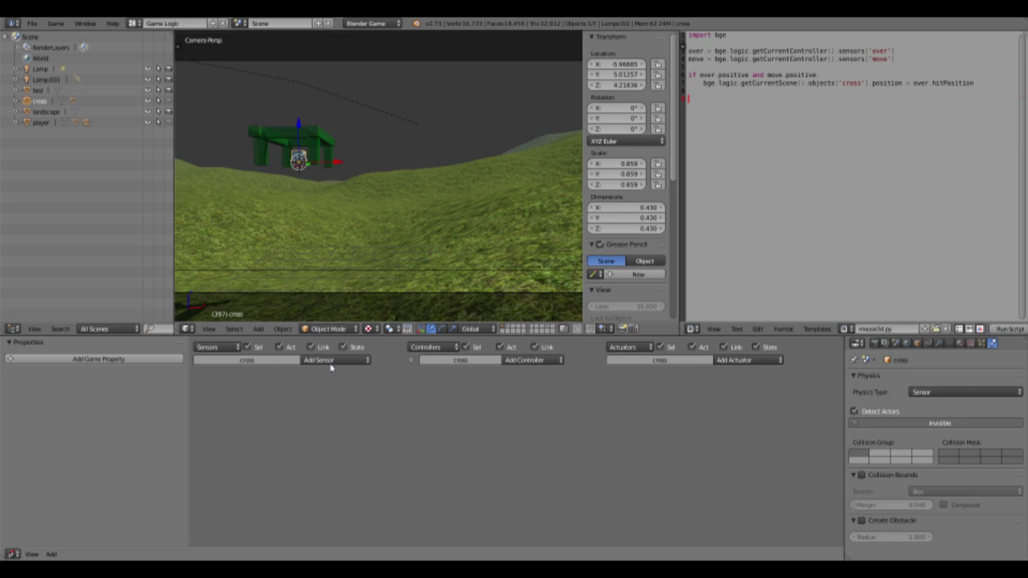
pyautogui.click(334, 360)
pyautogui.click(335, 383)
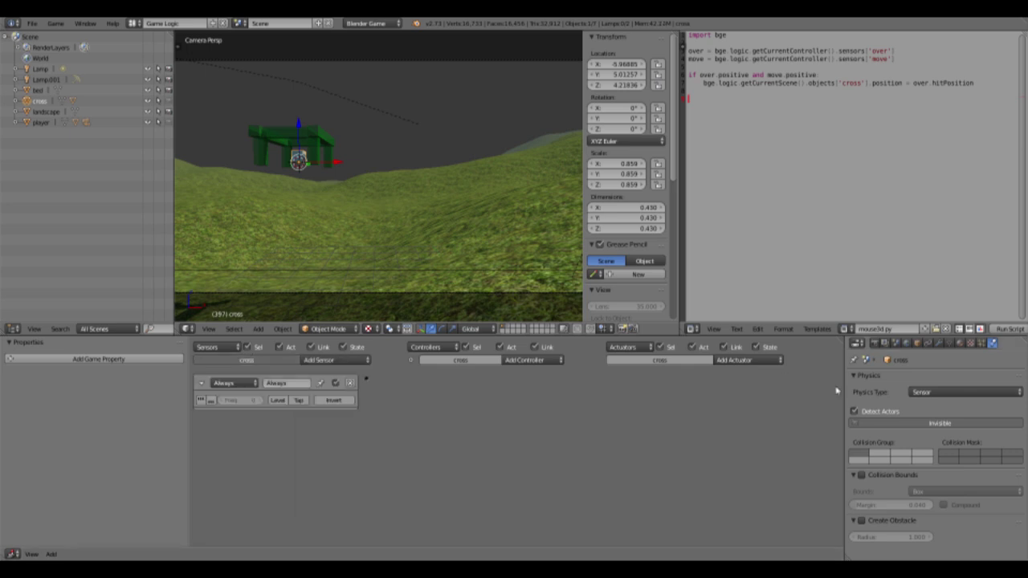
pyautogui.click(747, 360)
pyautogui.click(738, 315)
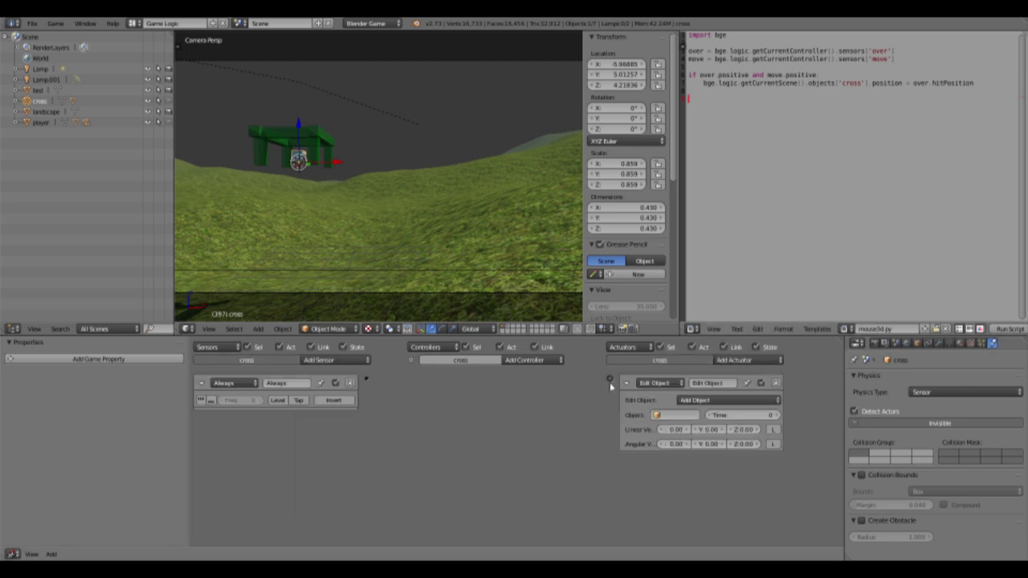
pyautogui.moveTo(409, 380); pyautogui.dragTo(365, 378)
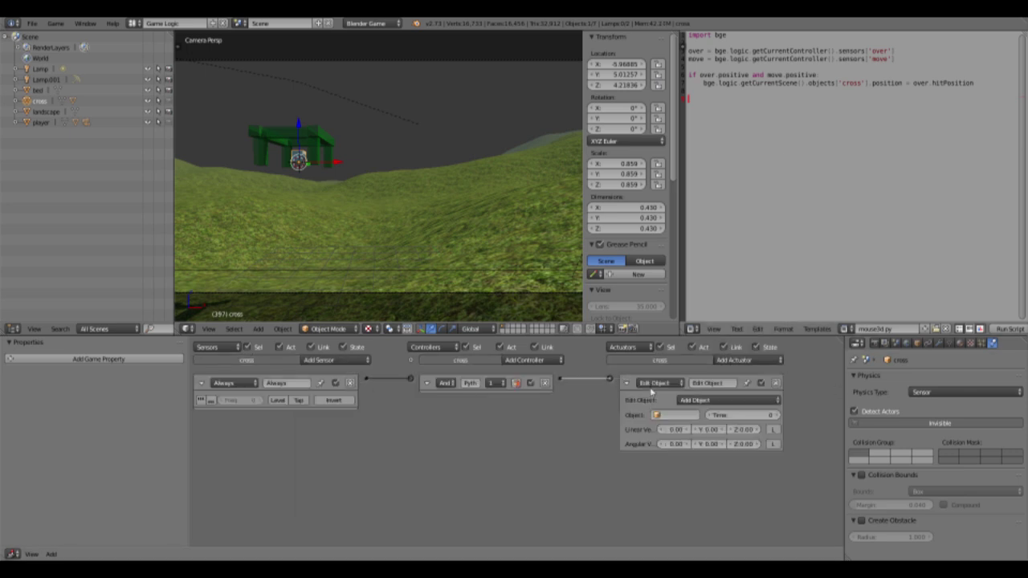
# Set the cross's Edit Object actuator to Track to the player, with track axis -Y and time 5.
pyautogui.click(743, 395)
pyautogui.click(715, 363)
pyautogui.click(668, 415)
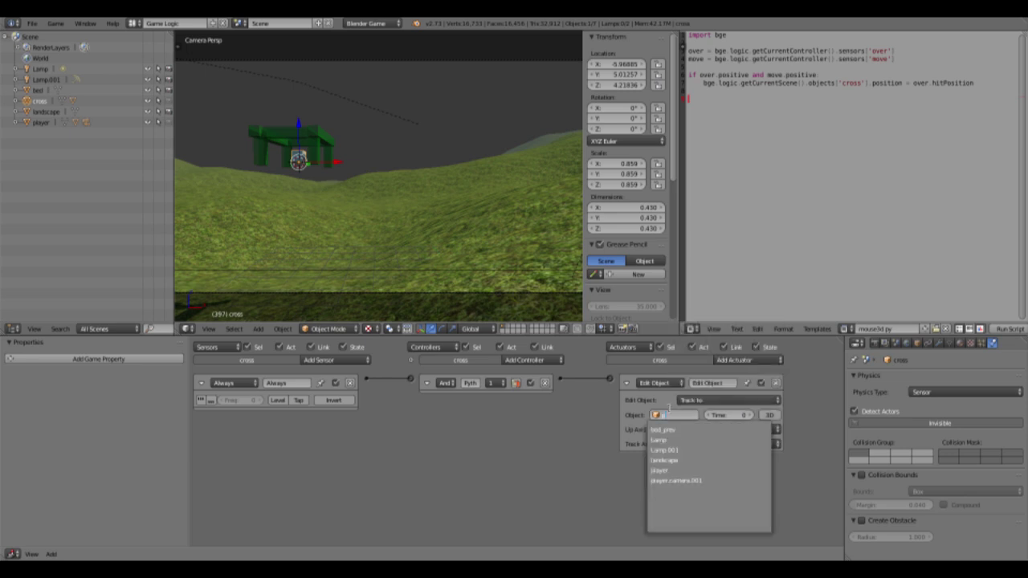
pyautogui.click(679, 429)
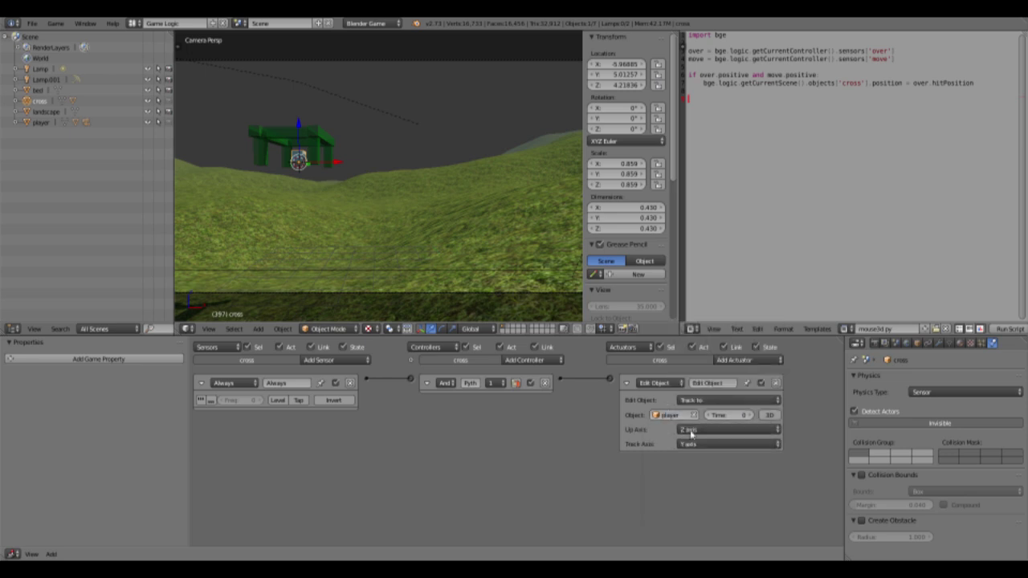
pyautogui.click(693, 428)
pyautogui.moveTo(387, 171); pyautogui.dragTo(441, 199, button='middle')
pyautogui.click(756, 446)
pyautogui.click(755, 421)
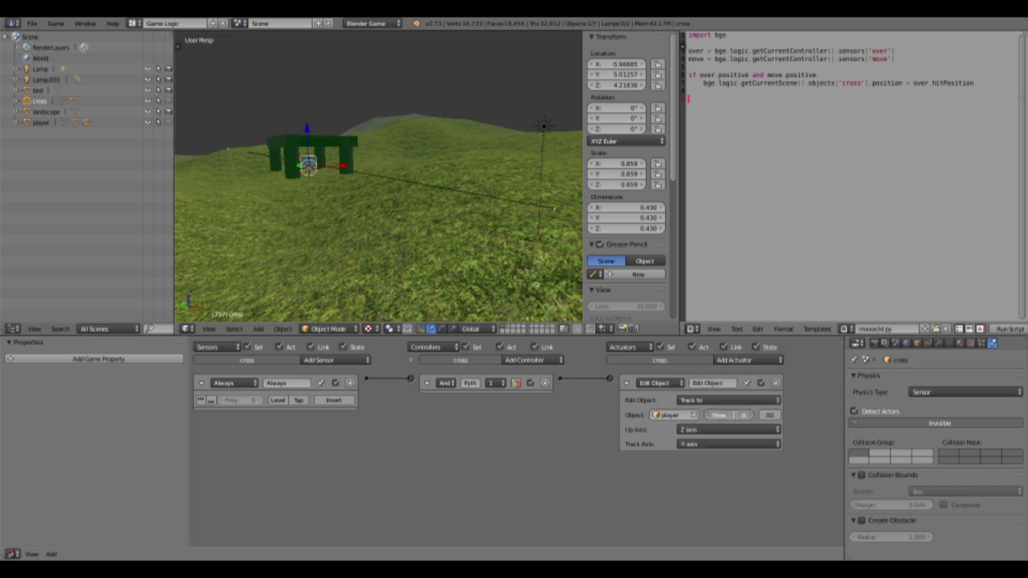
pyautogui.press('Return')
# Run the game in the maximized camera view and walk around to check how the bed preview tracks the player.
pyautogui.press('KP_0')
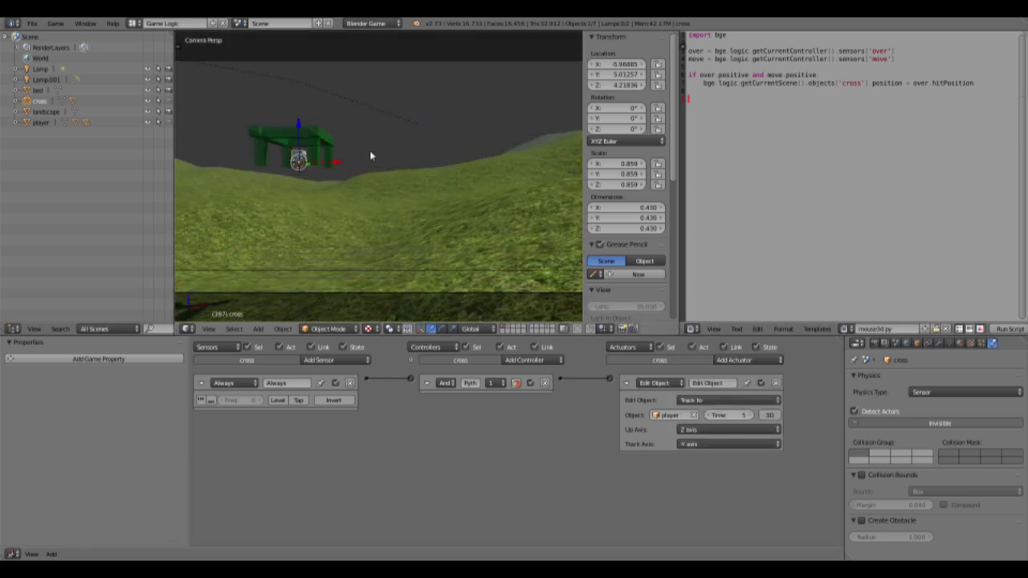
pyautogui.hotkey('ctrl', 'Up')
pyautogui.press('p')
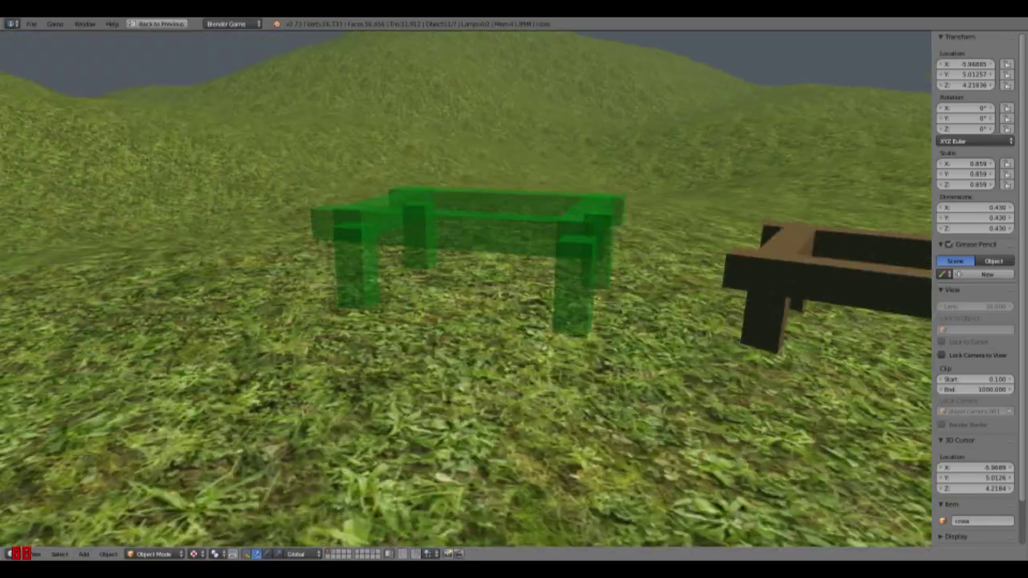
pyautogui.press('w')
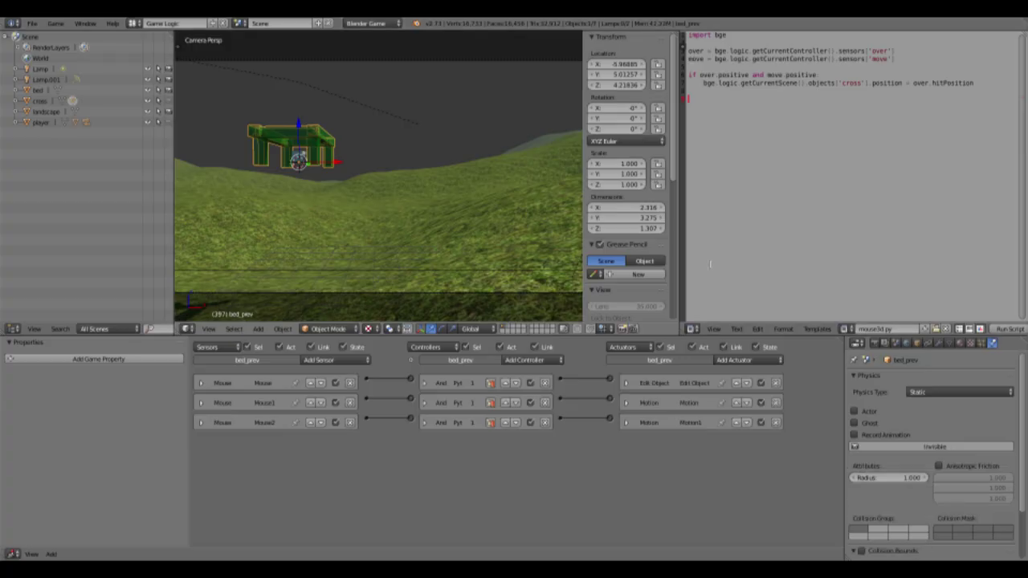
# Try No Collision as the physics type of bed_prev.
pyautogui.click(959, 392)
pyautogui.click(956, 402)
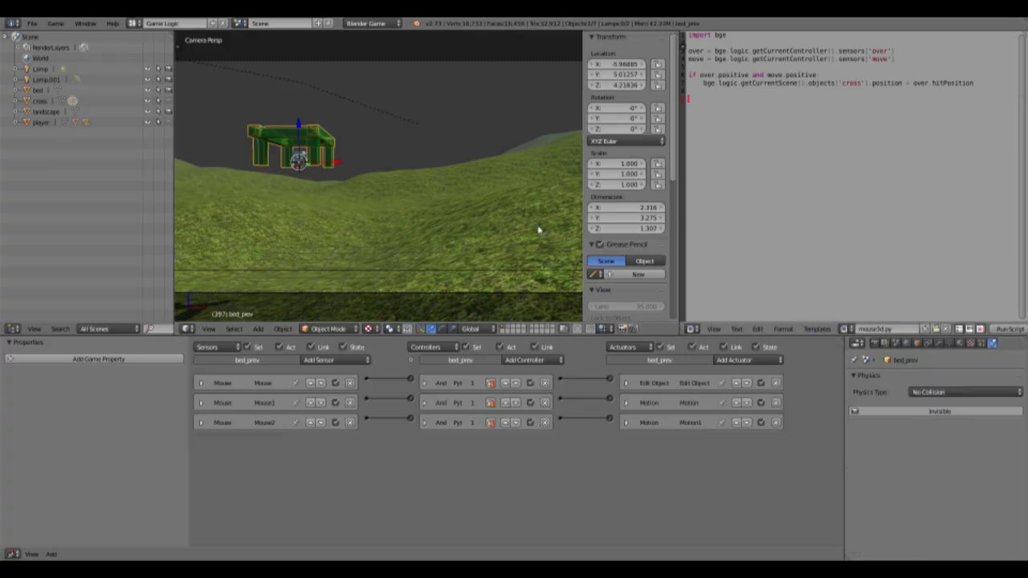
pyautogui.moveTo(539, 231); pyautogui.dragTo(412, 198, button='middle')
pyautogui.scroll(2, 411, 198)
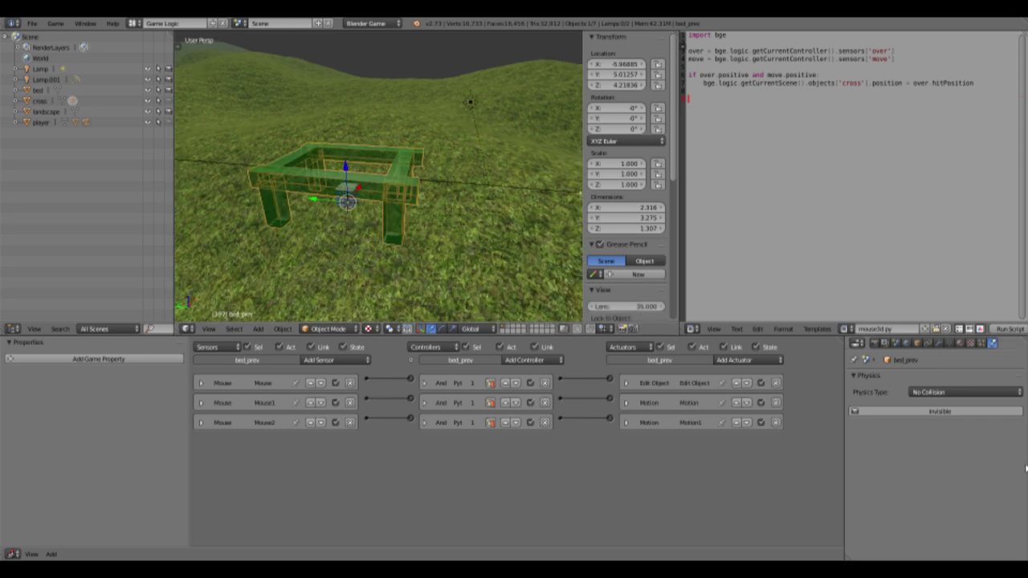
# Set the physics type of bed_prev to Sensor.
pyautogui.click(930, 393)
pyautogui.click(934, 310)
pyautogui.moveTo(496, 278); pyautogui.dragTo(462, 269, button='middle')
pyautogui.click(856, 412)
pyautogui.scroll(3, 482, 232)
pyautogui.scroll(4, 426, 207)
pyautogui.moveTo(482, 232); pyautogui.dragTo(373, 237, button='middle')
pyautogui.scroll(-3, 427, 207)
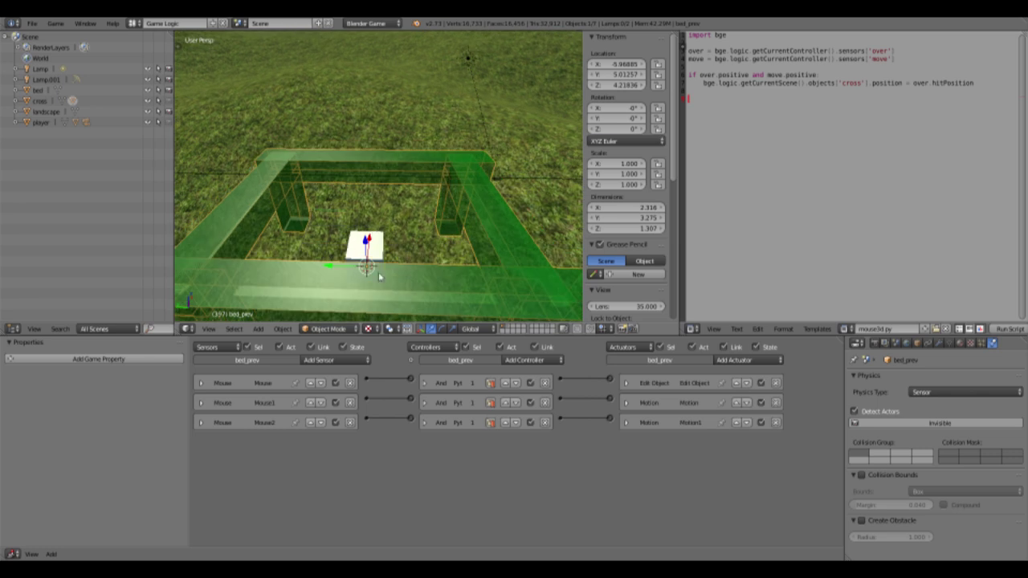
pyautogui.rightClick(366, 254)
pyautogui.scroll(-4, 365, 261)
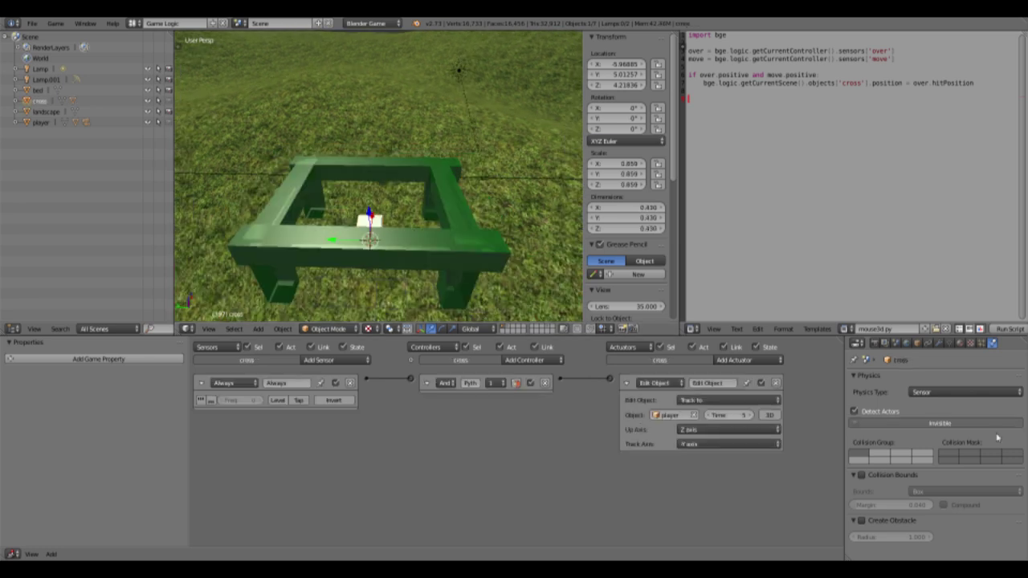
pyautogui.rightClick(501, 295)
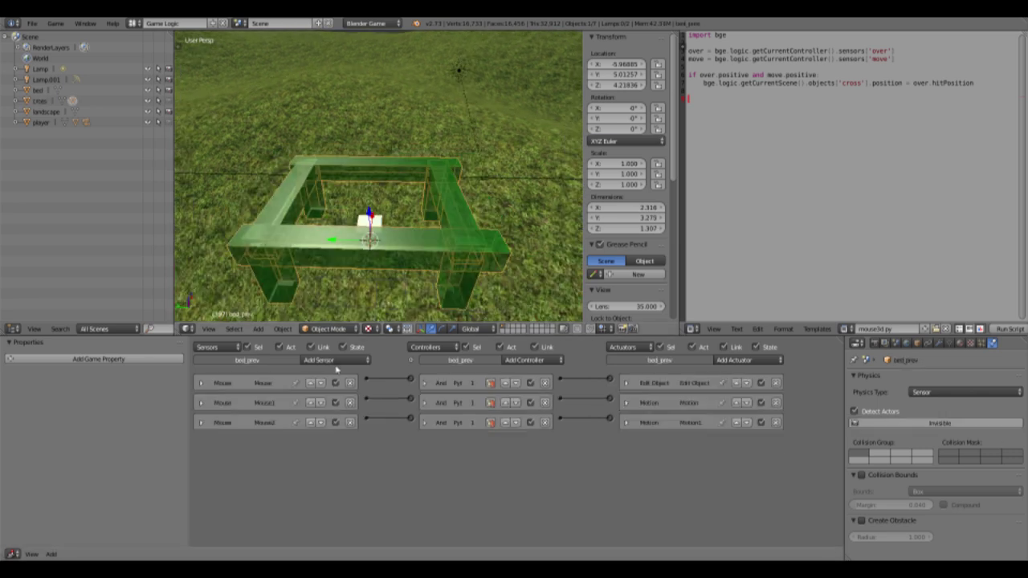
pyautogui.click(336, 360)
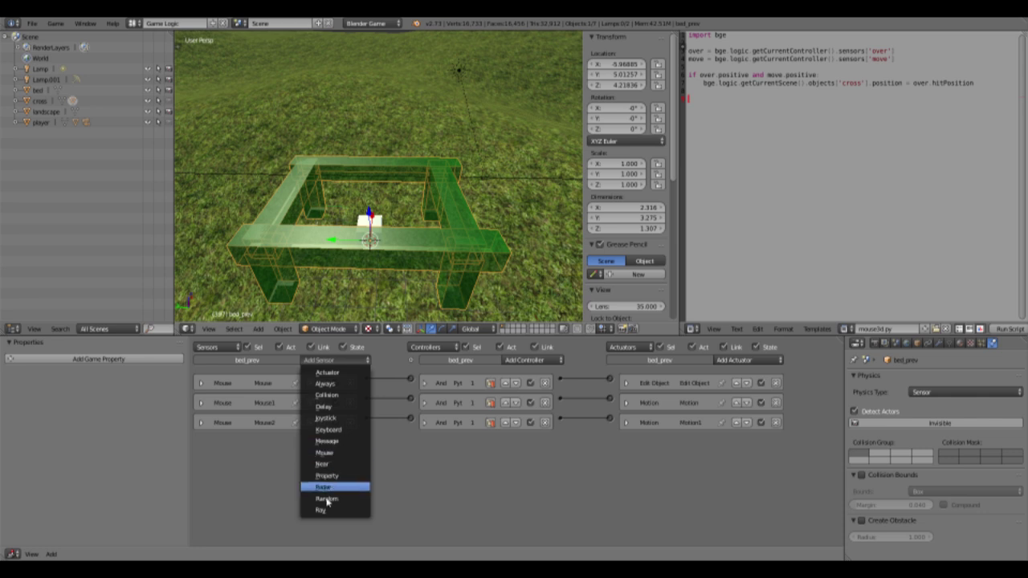
# Expand the controller state settings of bed_prev and switch its logic to state 2.
pyautogui.click(410, 361)
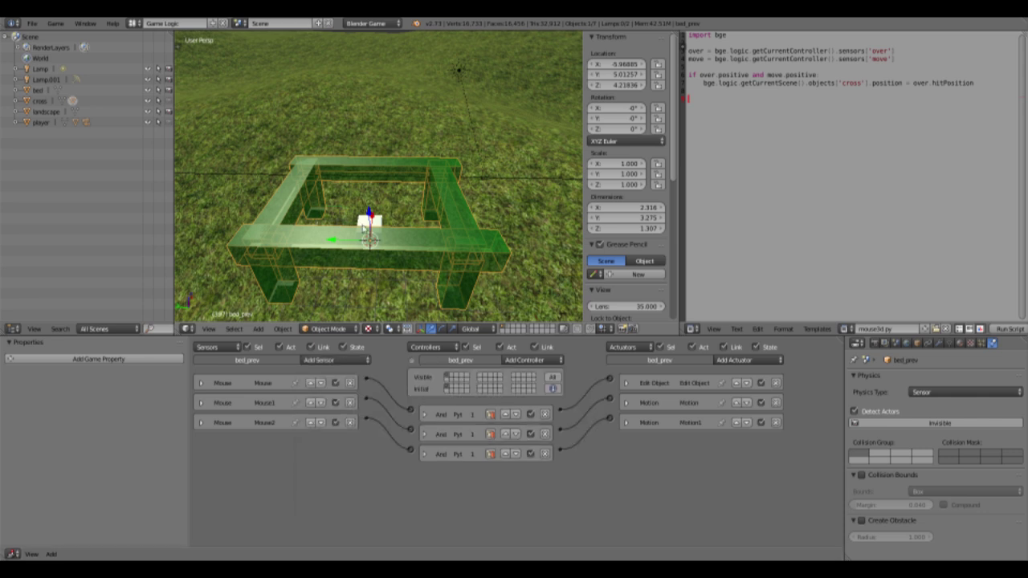
pyautogui.moveTo(417, 241); pyautogui.dragTo(372, 211, button='middle')
pyautogui.scroll(-5, 366, 209)
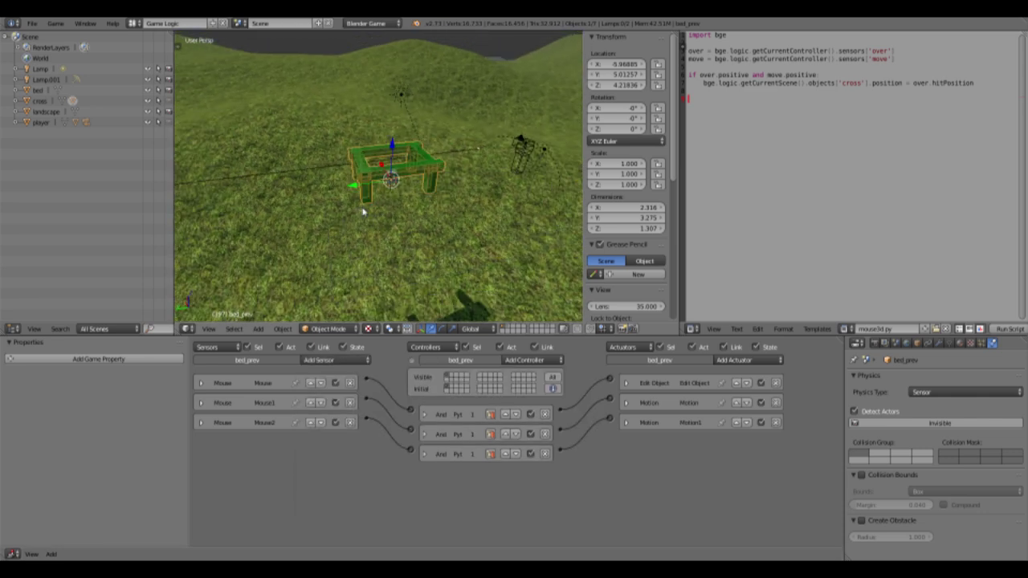
pyautogui.scroll(3, 329, 209)
pyautogui.scroll(2, 327, 209)
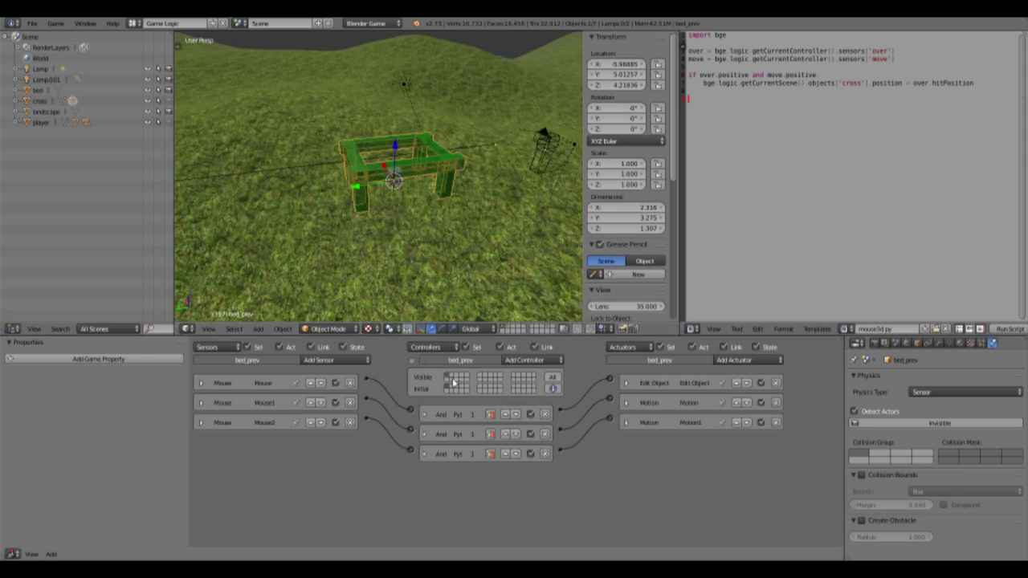
pyautogui.click(453, 379)
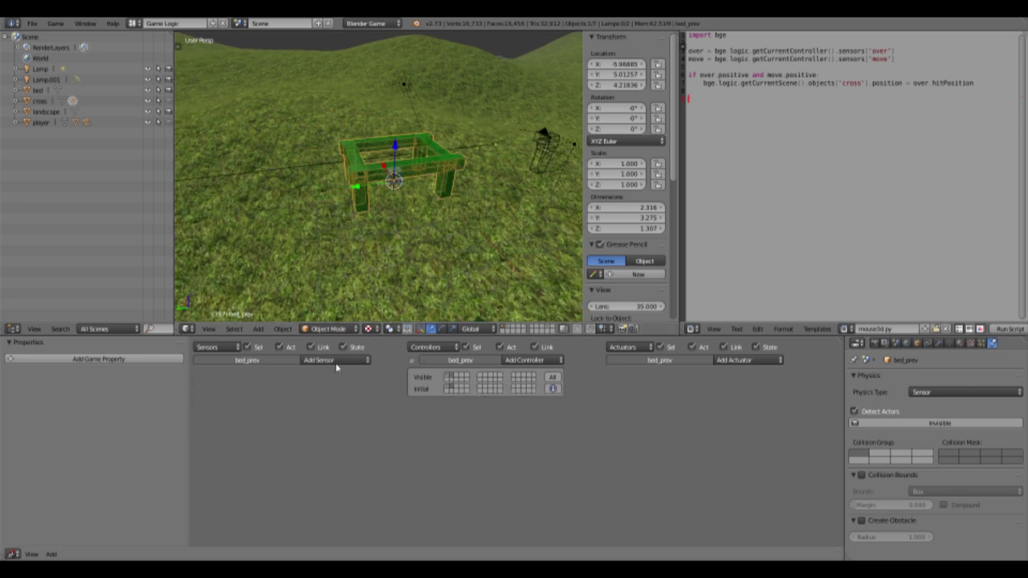
# In state 2, add an Always sensor linked through an And controller to a Visibility actuator with Visible turned off.
pyautogui.click(331, 361)
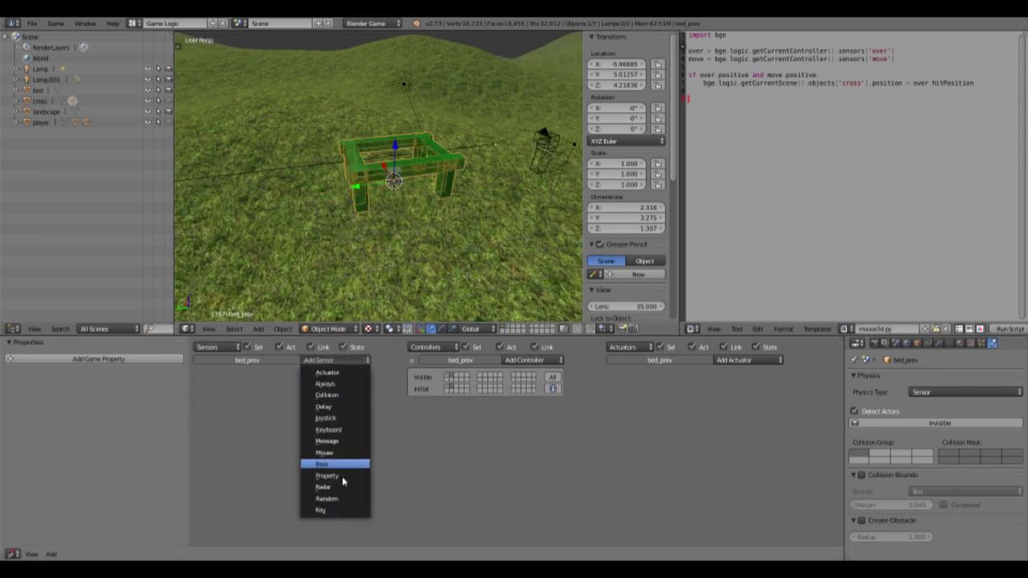
pyautogui.click(326, 384)
pyautogui.click(726, 363)
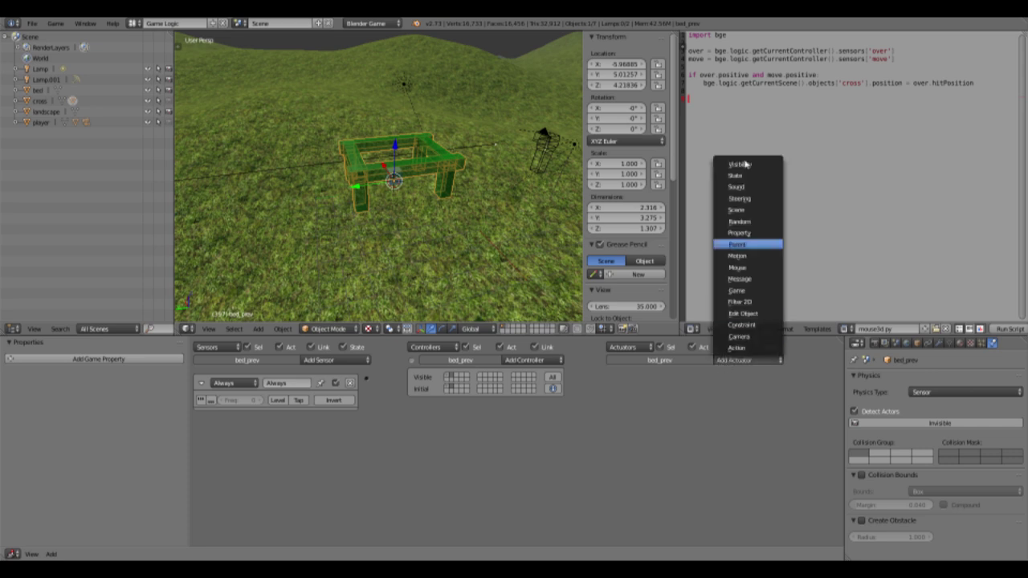
pyautogui.click(745, 244)
pyautogui.moveTo(400, 375); pyautogui.dragTo(367, 379)
pyautogui.click(427, 413)
pyautogui.click(201, 383)
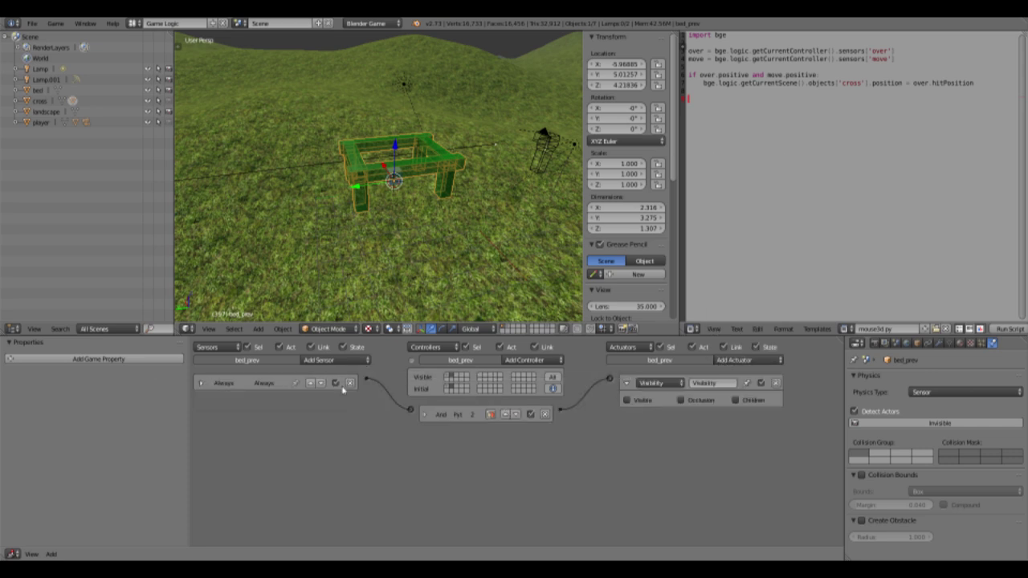
pyautogui.click(627, 383)
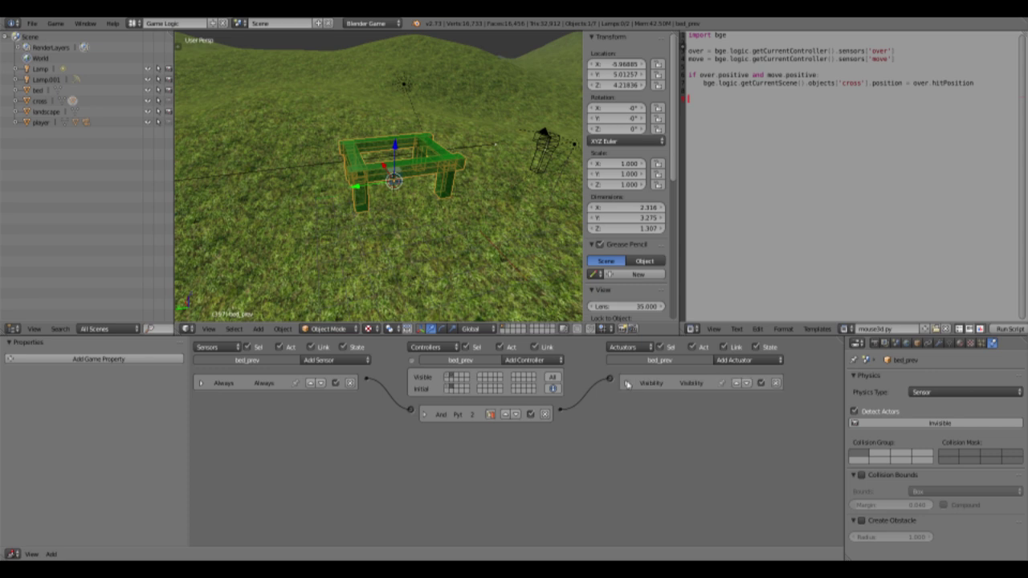
# Add a State actuator and a Near sensor for the property player, with distance and reset distance both set to 10.
pyautogui.click(746, 363)
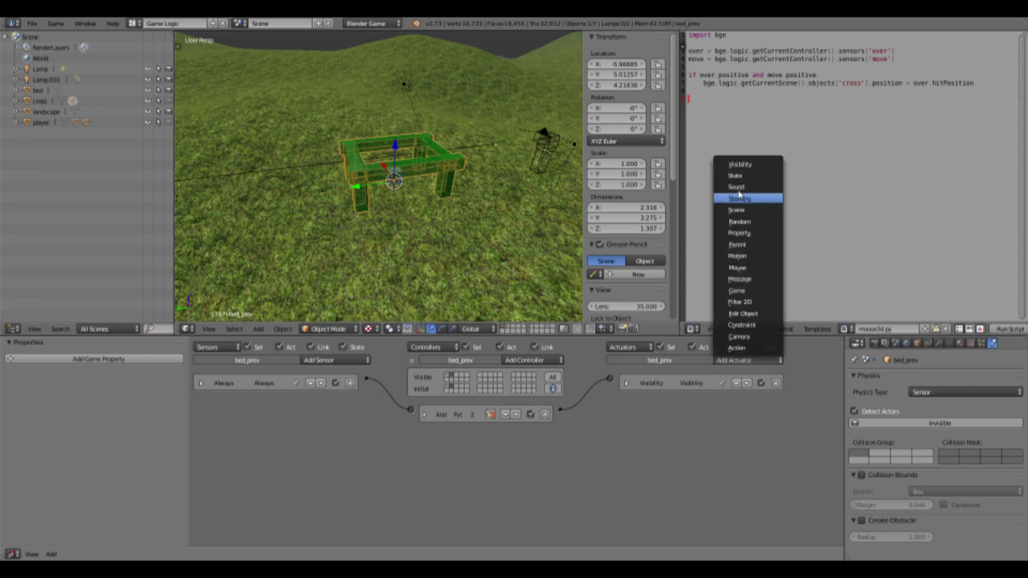
pyautogui.click(739, 198)
pyautogui.click(333, 360)
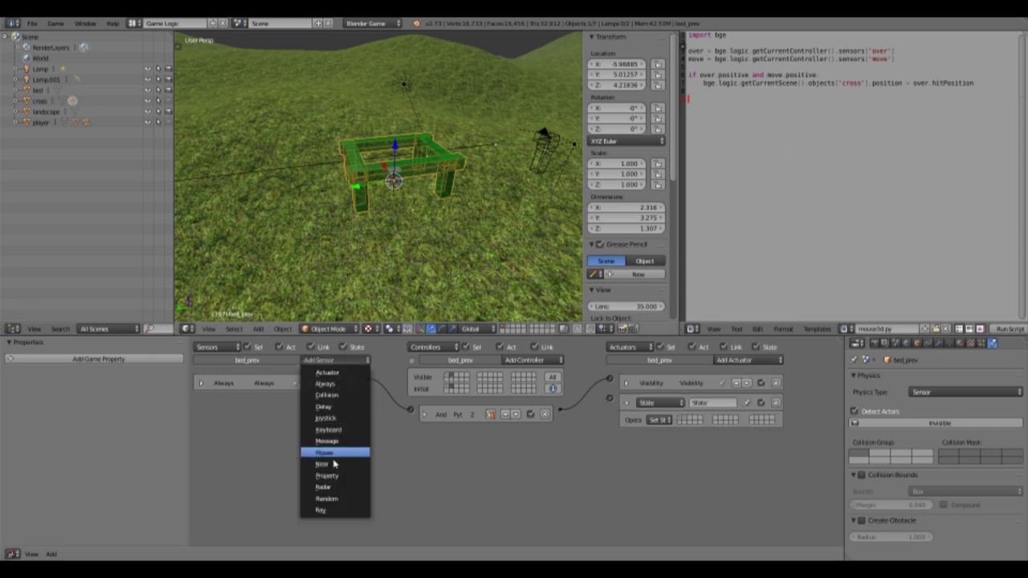
pyautogui.click(323, 464)
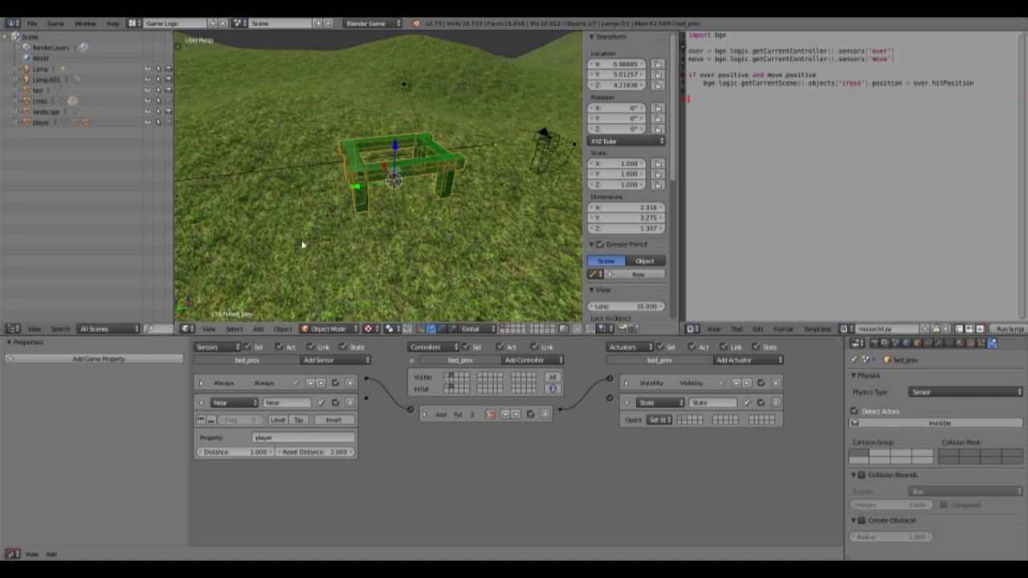
pyautogui.rightClick(543, 152)
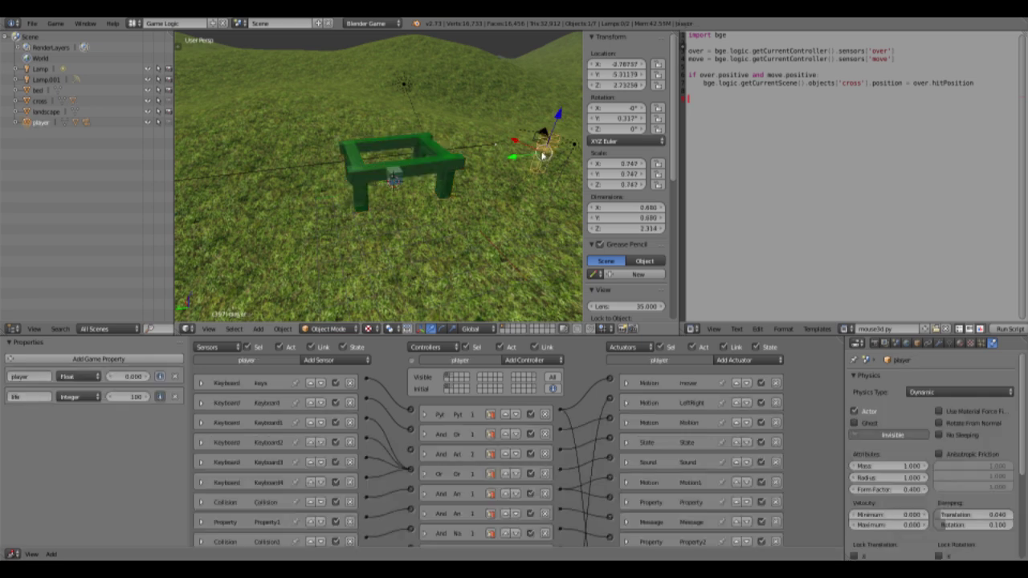
pyautogui.rightClick(412, 191)
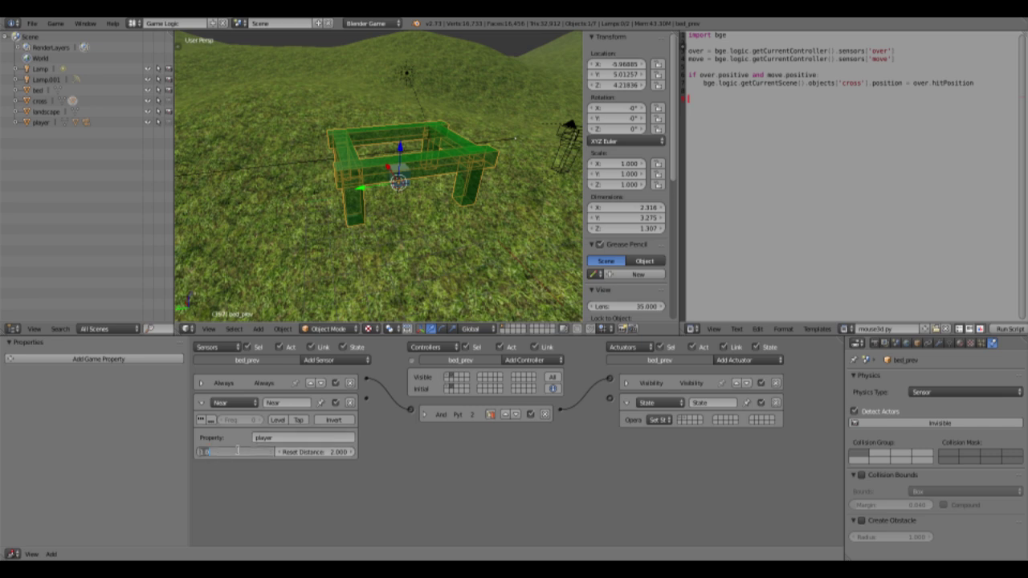
pyautogui.write('10')
pyautogui.press('Tab')
pyautogui.press('Return')
# Link the Near sensor through an And controller to the State actuator and make it set state 1.
pyautogui.moveTo(366, 399); pyautogui.dragTo(637, 412)
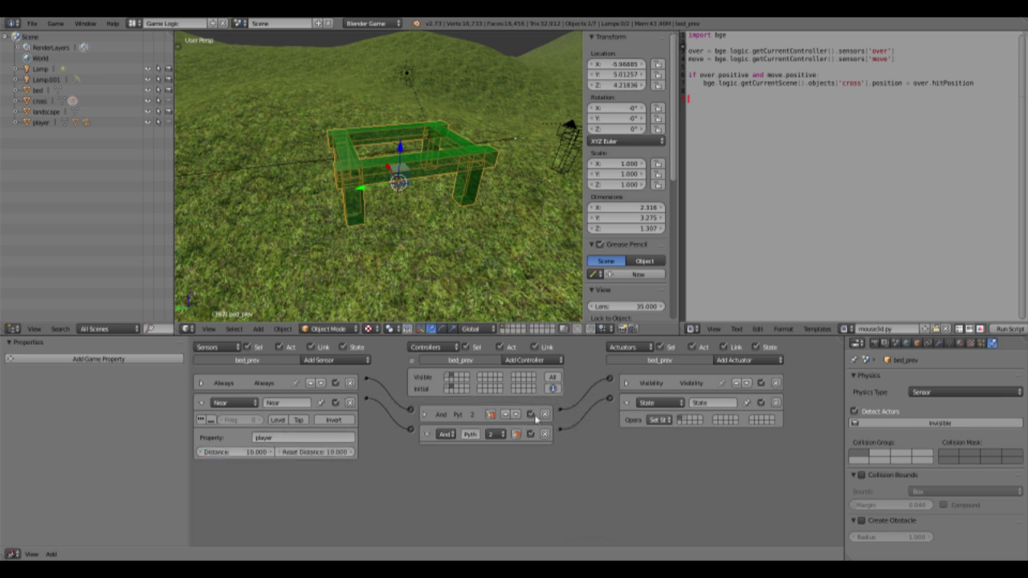
pyautogui.click(425, 434)
pyautogui.click(201, 402)
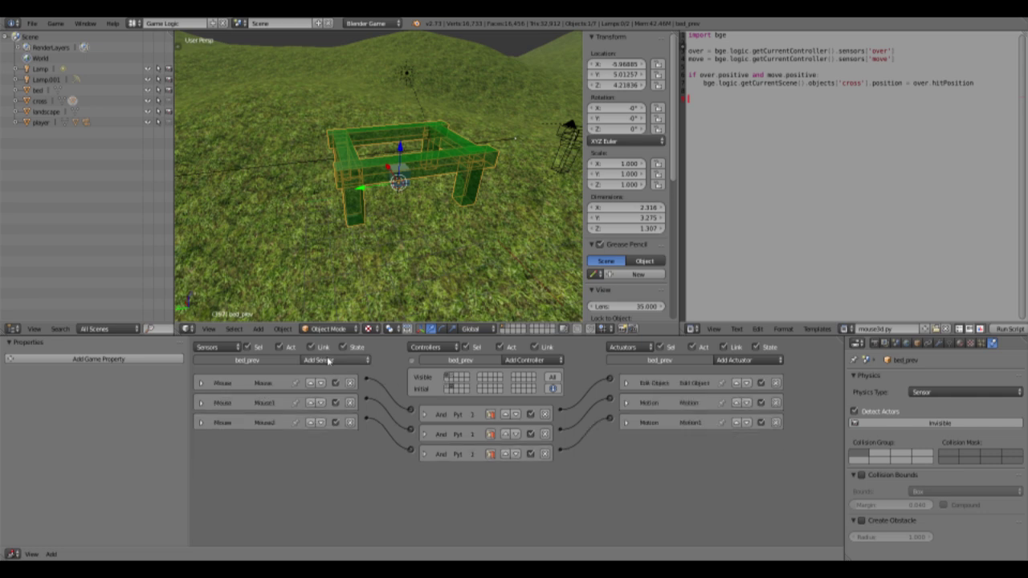
# In state 1 of bed_prev, add an Always sensor linked through an And controller to a Visibility actuator.
pyautogui.click(329, 359)
pyautogui.click(337, 382)
pyautogui.click(761, 363)
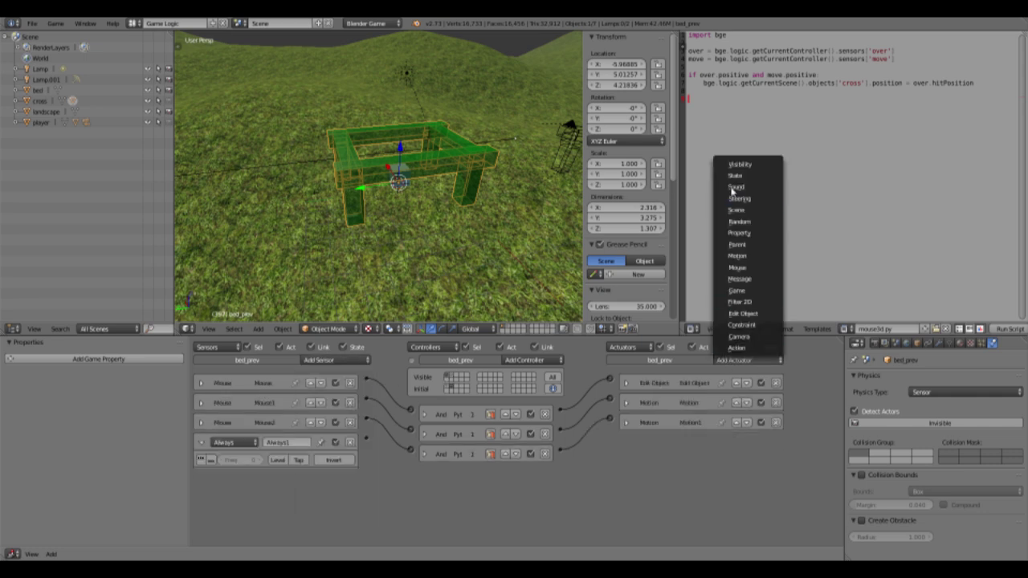
pyautogui.click(743, 171)
pyautogui.moveTo(609, 442); pyautogui.dragTo(366, 440)
pyautogui.click(628, 442)
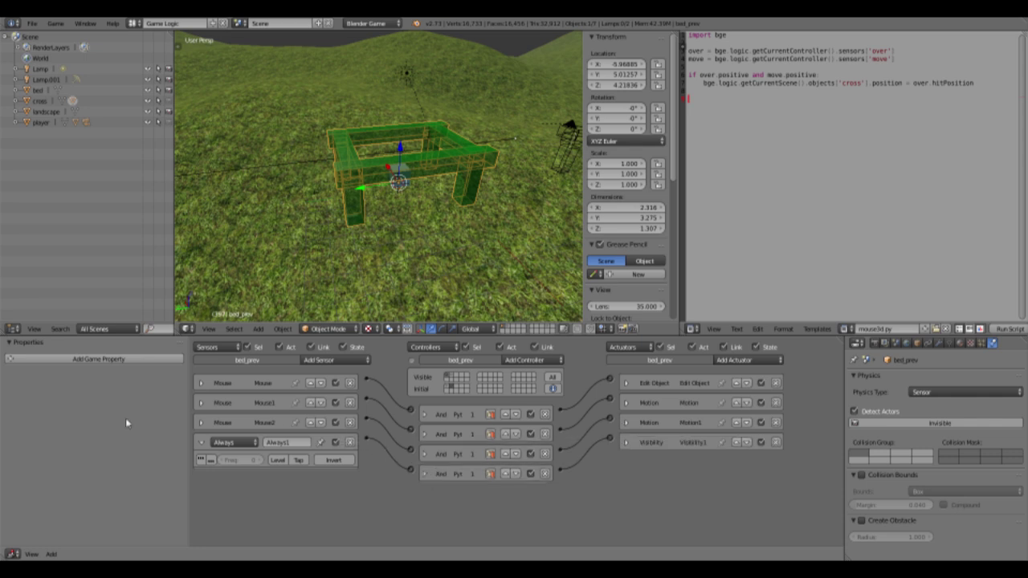
pyautogui.click(201, 444)
# Add a Near sensor in state 1 for the property player, with distance and reset distance both set to 10.
pyautogui.click(322, 360)
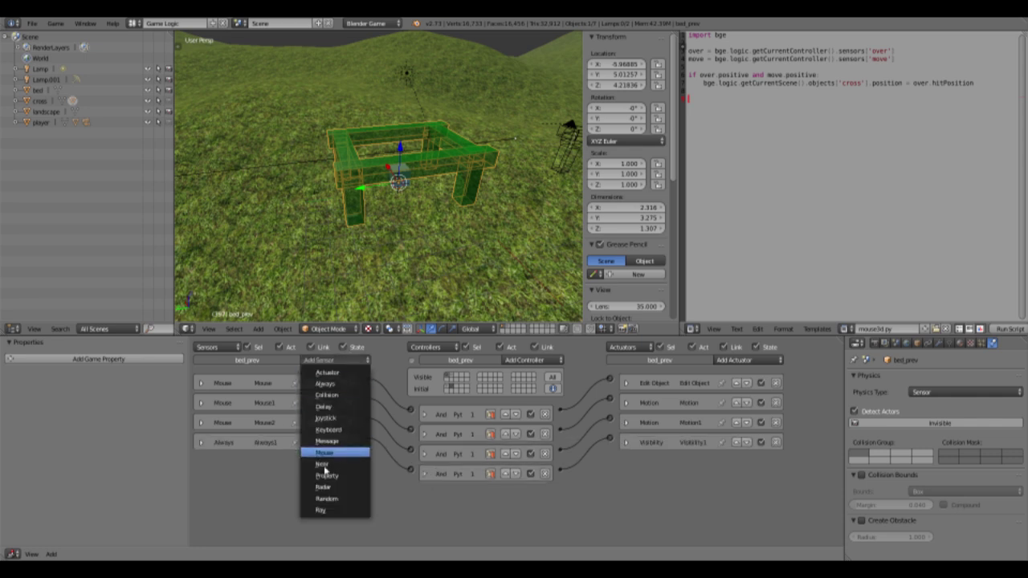
pyautogui.click(324, 462)
pyautogui.click(270, 497)
pyautogui.write('player')
pyautogui.press('Tab')
pyautogui.write('10')
pyautogui.press('Tab')
pyautogui.press('Return')
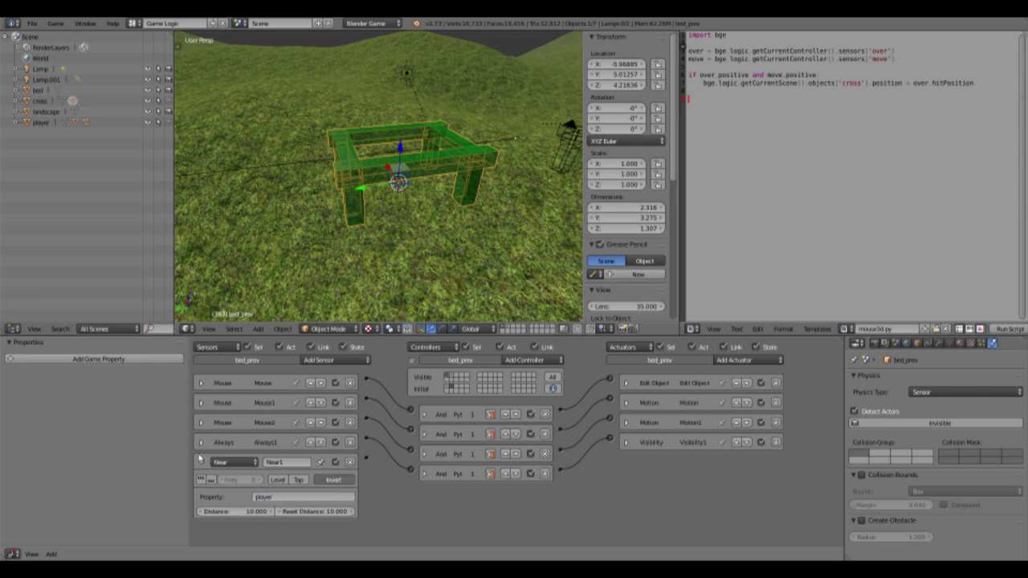
pyautogui.click(200, 462)
# Add a State actuator in state 1 and link the Near sensor to it through an And controller.
pyautogui.click(733, 361)
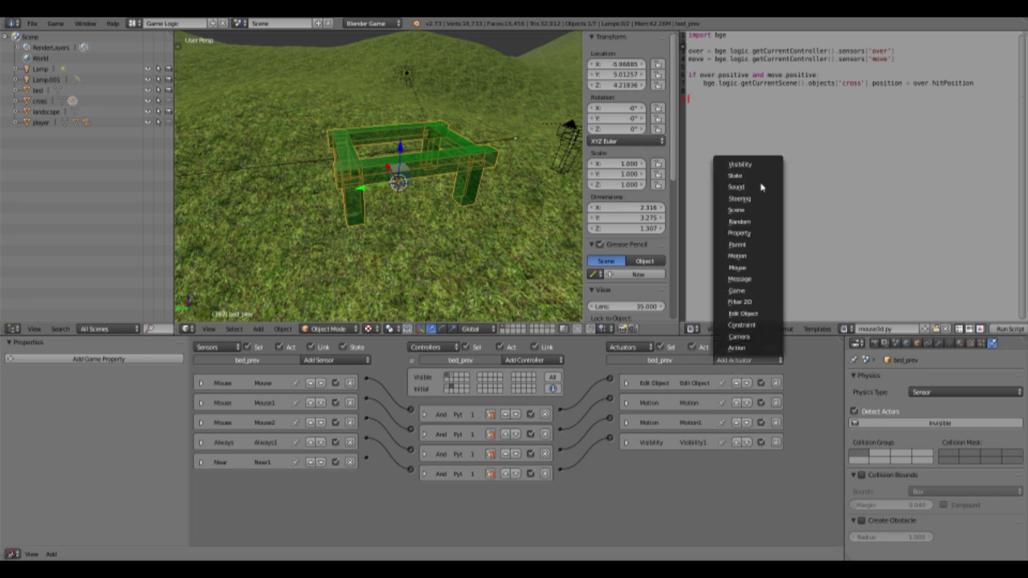
pyautogui.click(736, 175)
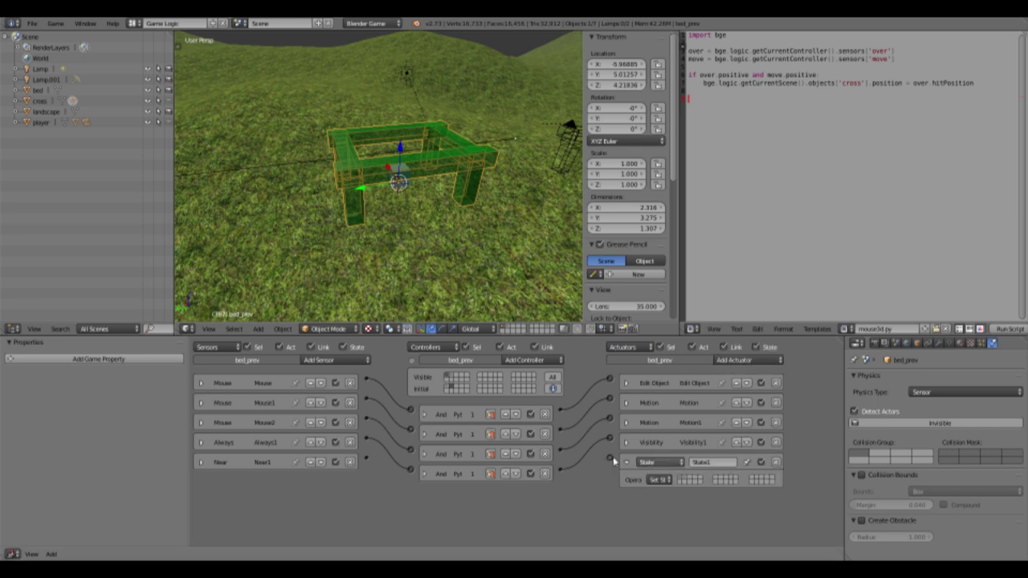
pyautogui.moveTo(610, 458); pyautogui.dragTo(366, 462)
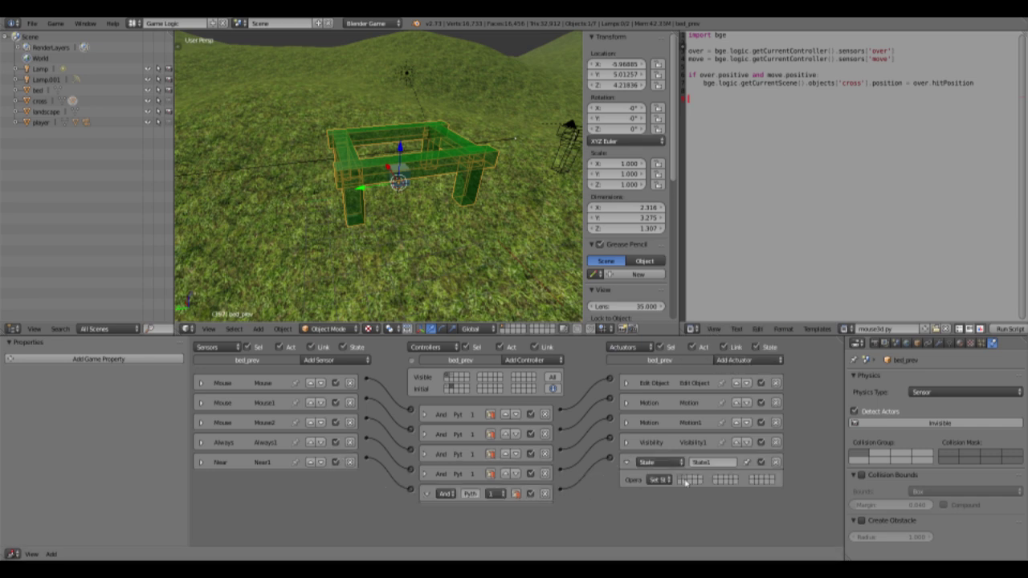
pyautogui.click(627, 463)
pyautogui.click(427, 494)
# Run the game in the maximized camera view to test the bed preview's distance-based visibility.
pyautogui.moveTo(394, 168); pyautogui.dragTo(384, 163, button='middle')
pyautogui.press('KP_0')
pyautogui.hotkey('ctrl', 'Up')
pyautogui.press('p')
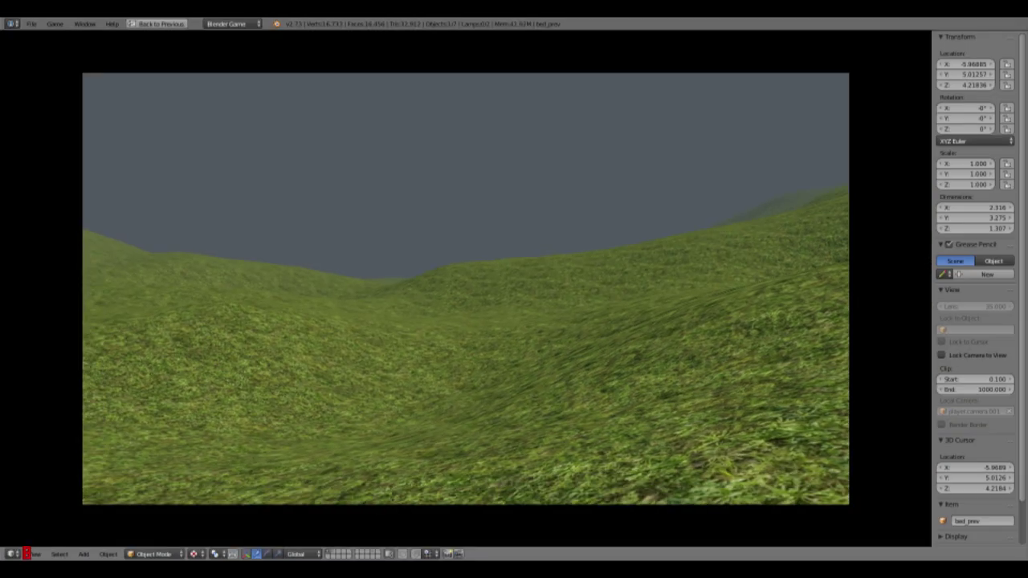